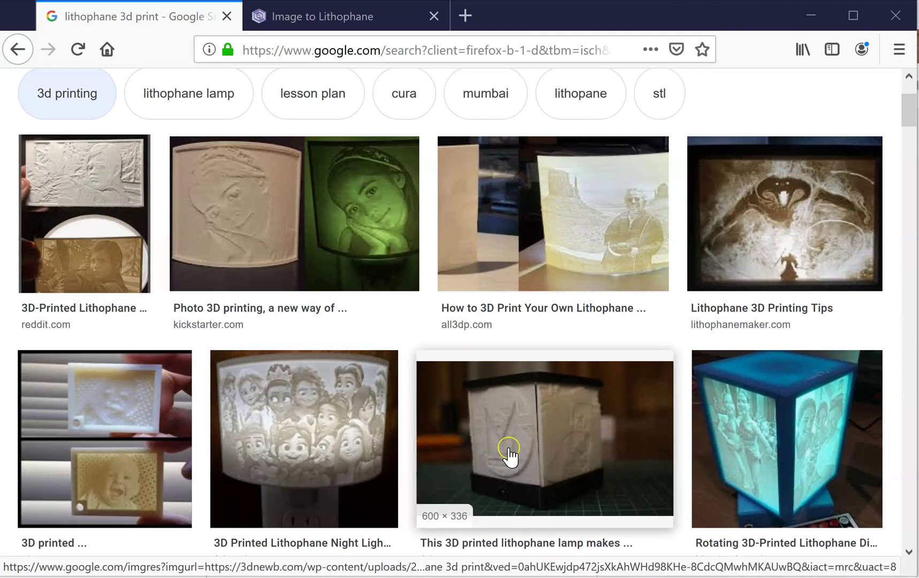
# Scroll and click through the open window before moving to the lithophane generator
pyautogui.click(804, 384)
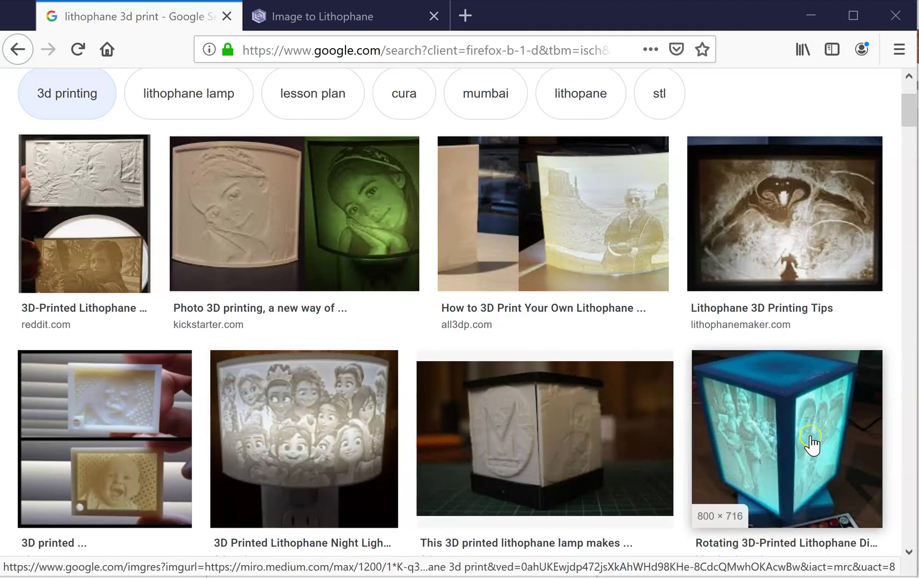
pyautogui.scroll(-2, 485, 407)
pyautogui.scroll(-4, 485, 407)
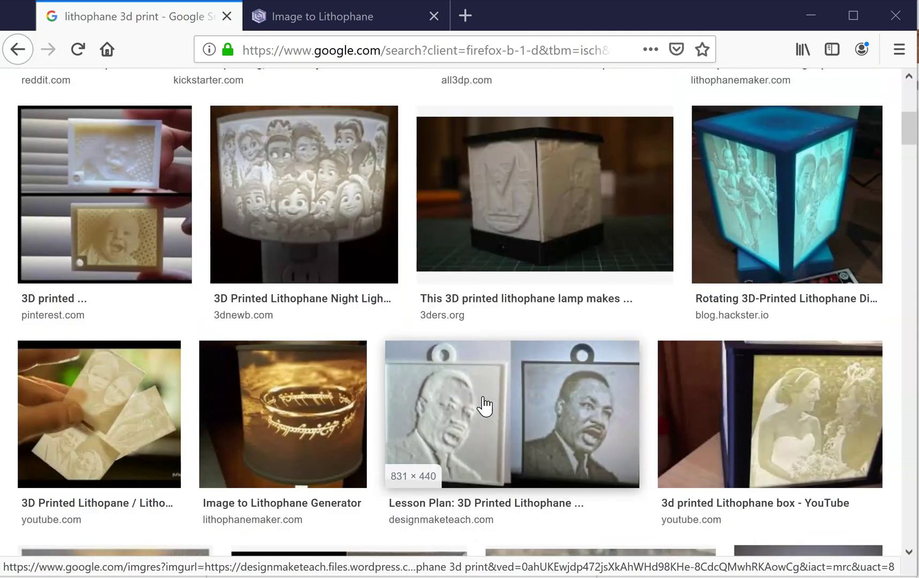
pyautogui.scroll(-2, 486, 406)
pyautogui.click(553, 340)
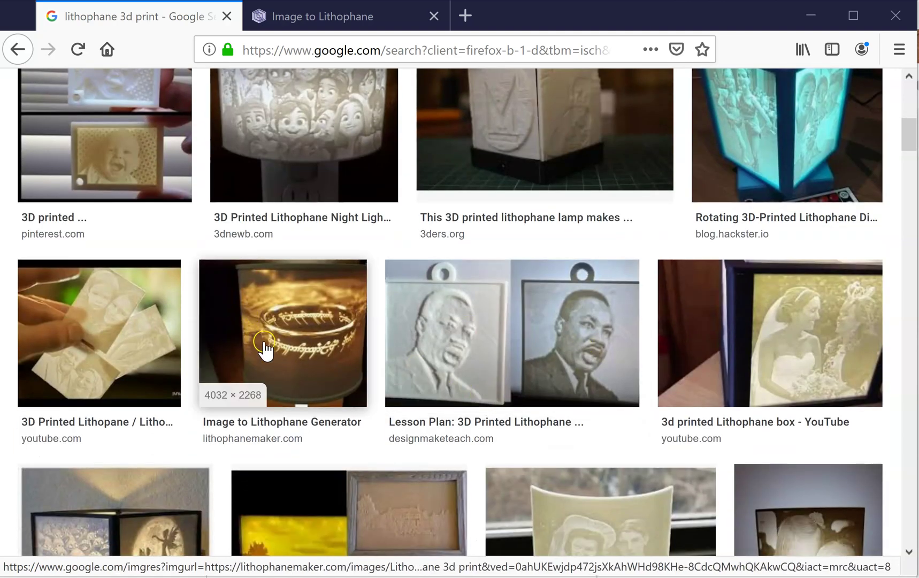
pyautogui.scroll(-3, 267, 349)
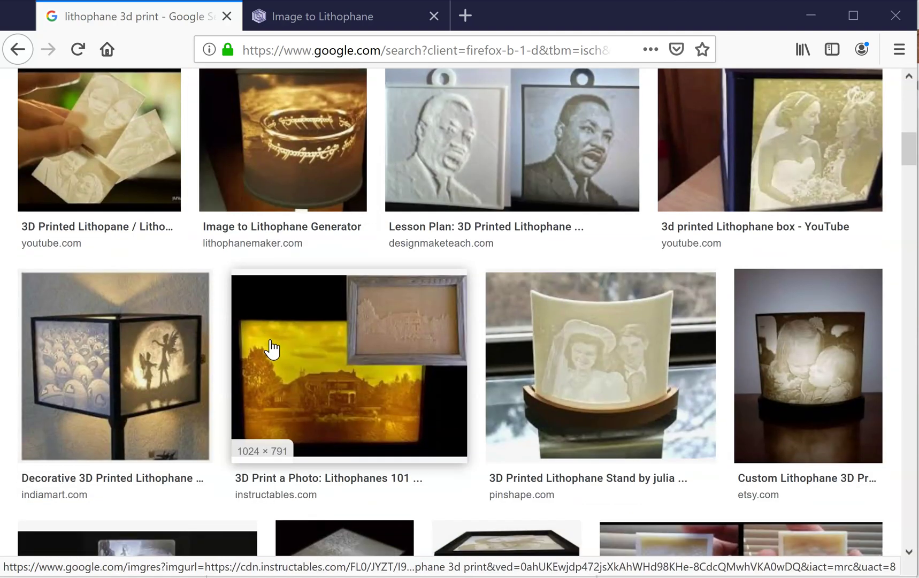
pyautogui.scroll(-4, 271, 349)
pyautogui.scroll(-2, 272, 348)
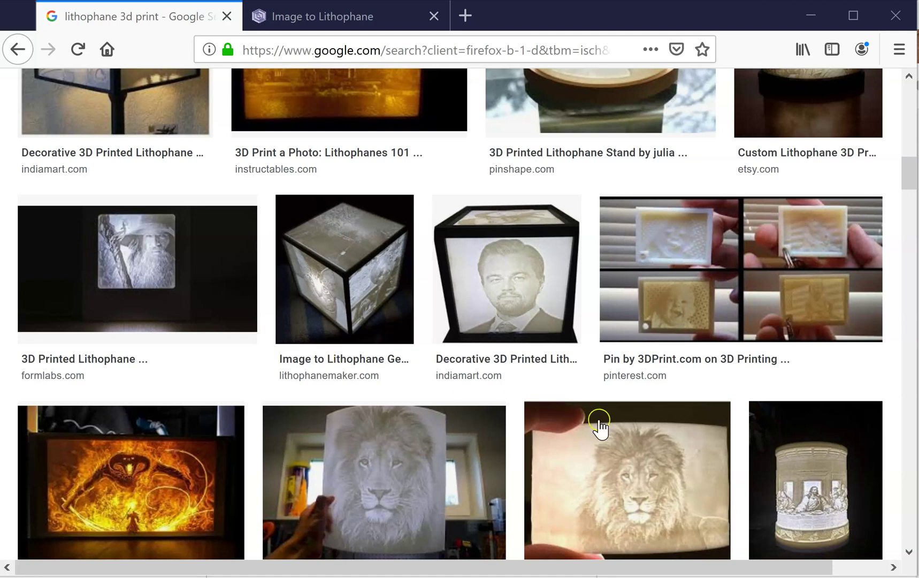
pyautogui.click(804, 506)
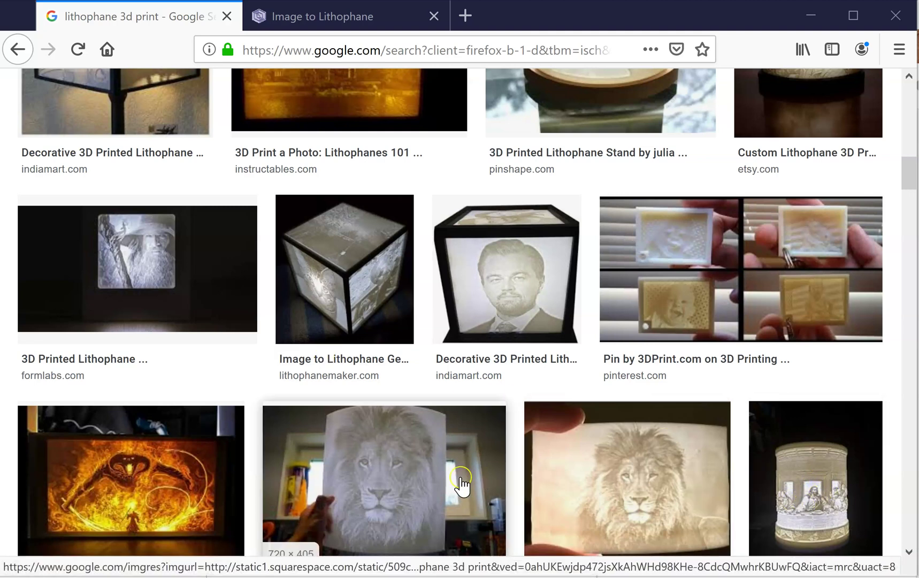
pyautogui.scroll(-3, 401, 477)
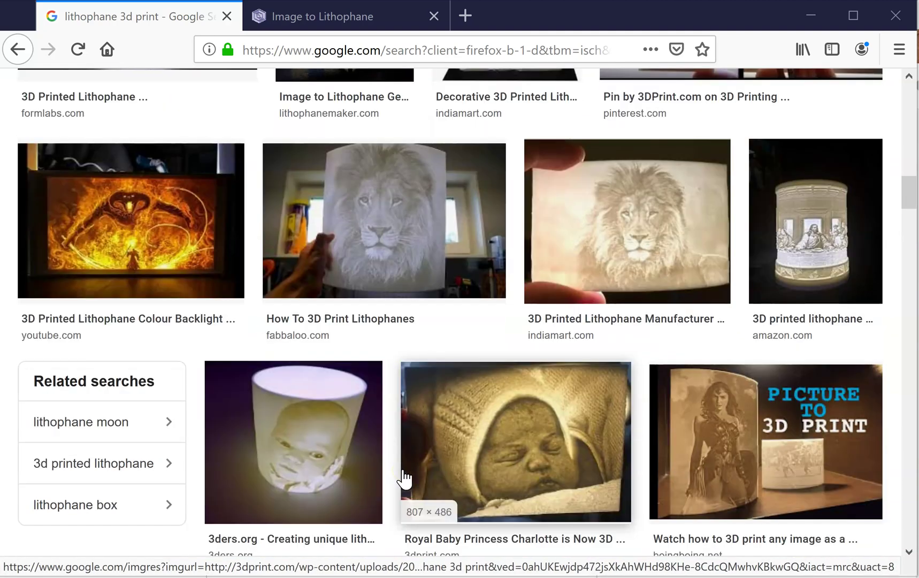
pyautogui.scroll(10, 404, 478)
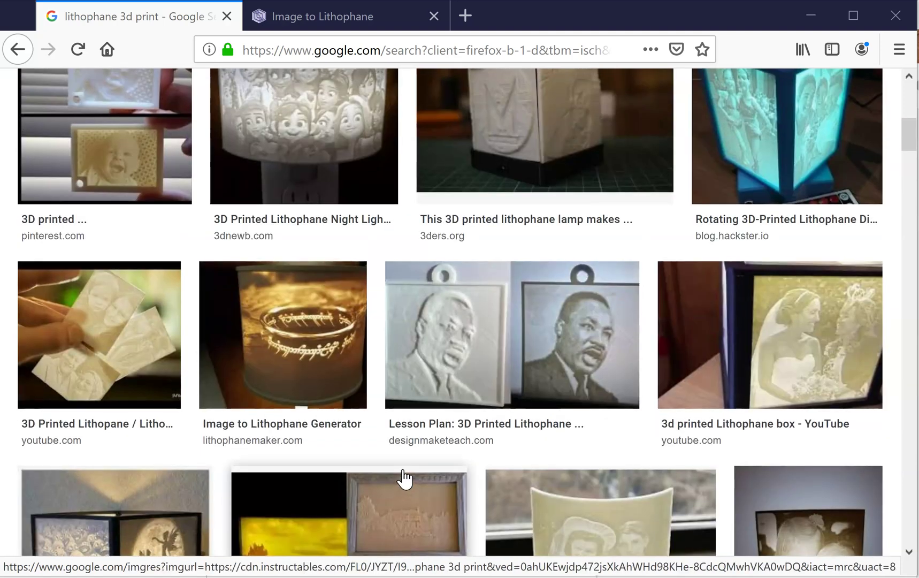
pyautogui.scroll(6, 404, 478)
pyautogui.click(366, 437)
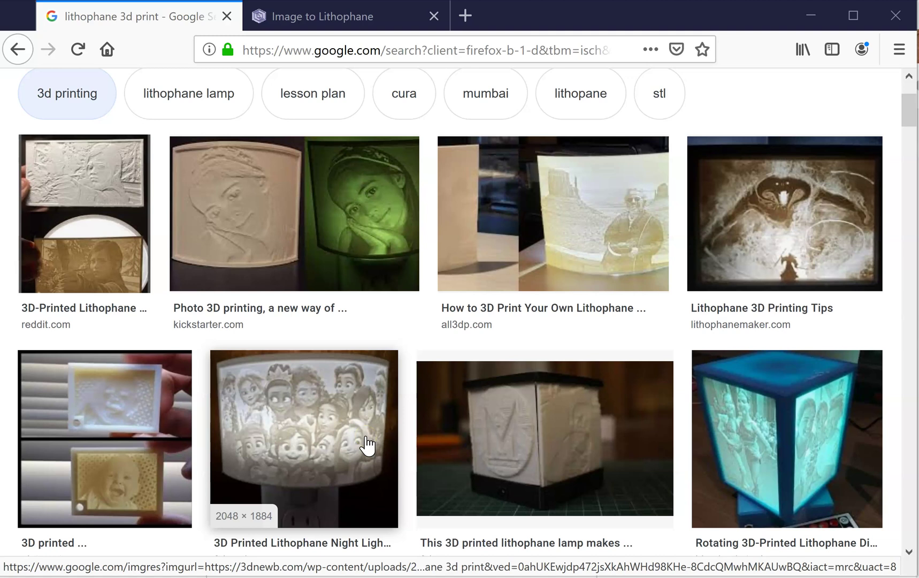
pyautogui.click(299, 368)
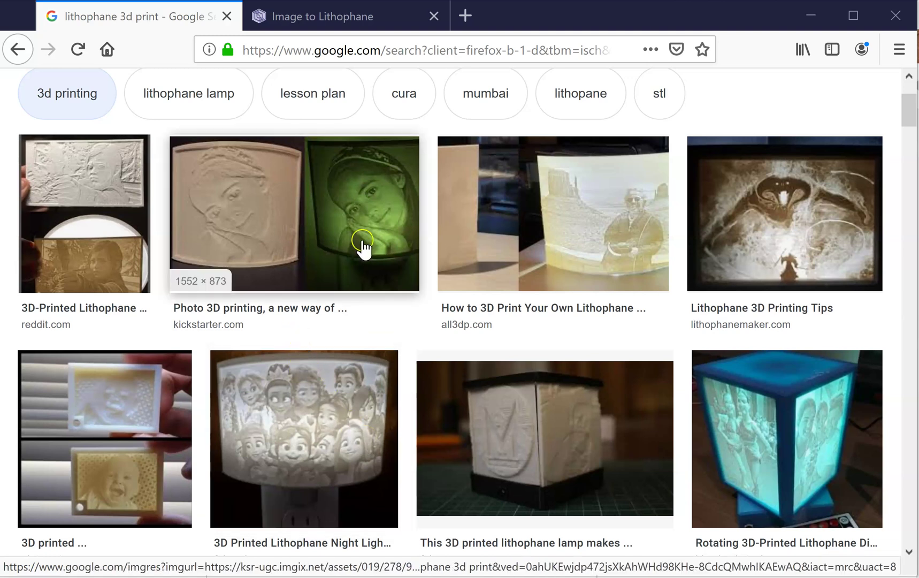
pyautogui.scroll(2, 363, 247)
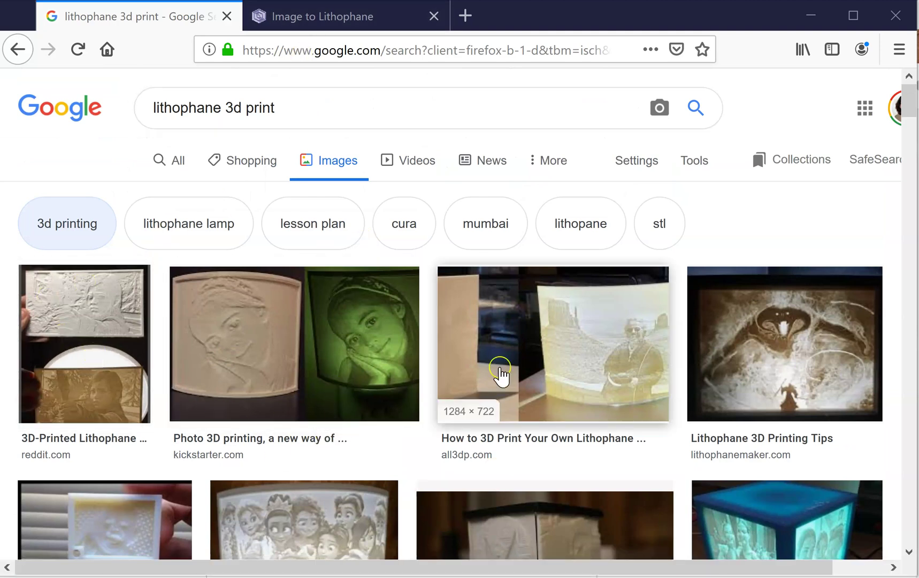
# Switch to the Image to Lithophane tab and orbit the default blank slab to view it from above
pyautogui.click(329, 21)
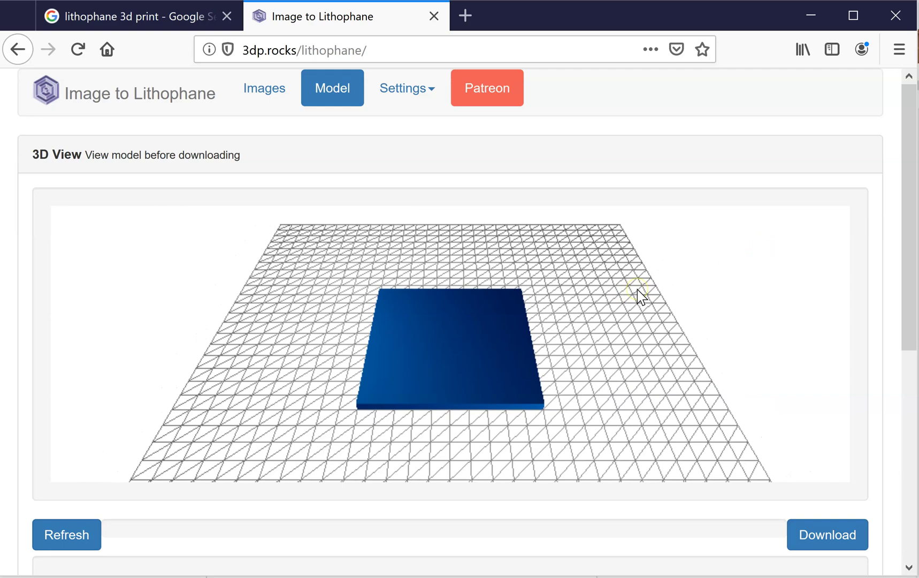
pyautogui.scroll(3, 639, 296)
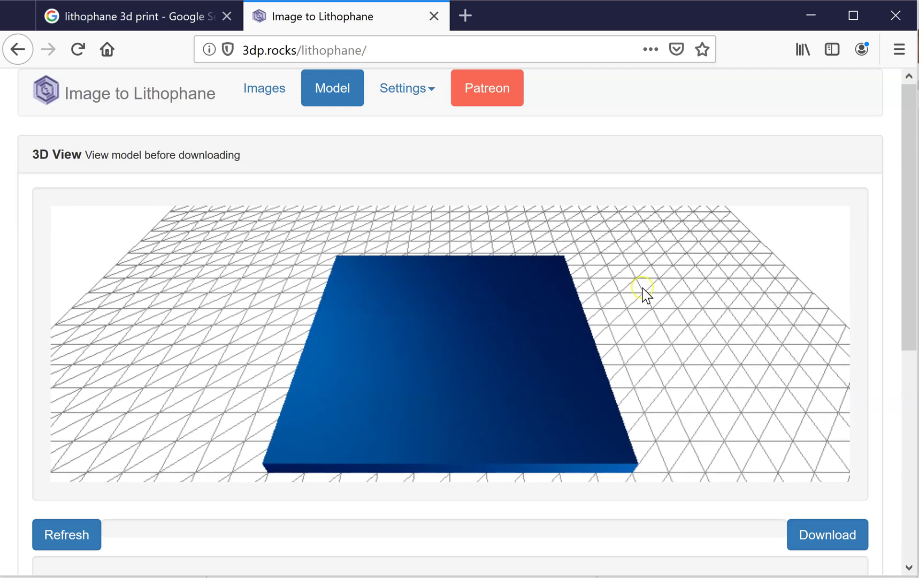
pyautogui.moveTo(642, 295); pyautogui.dragTo(692, 264)
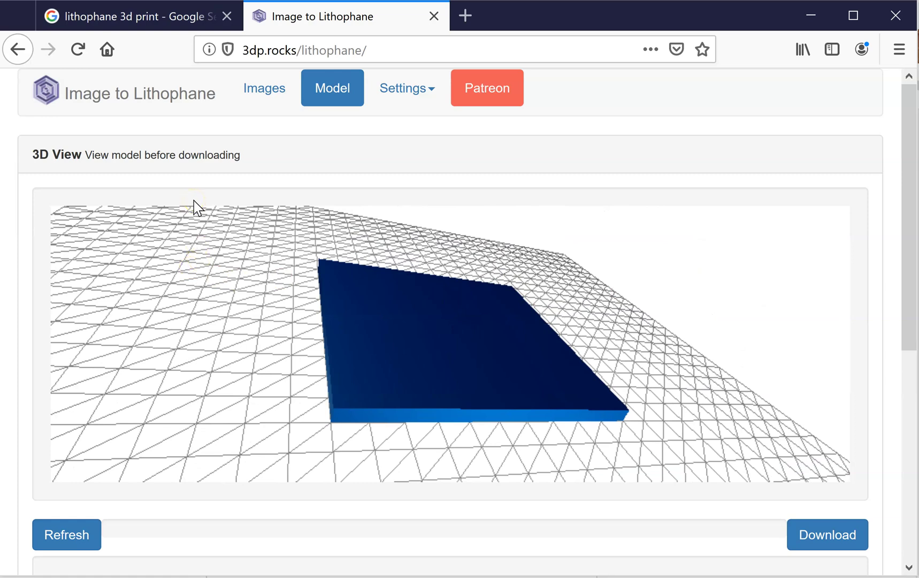
pyautogui.moveTo(304, 575)
pyautogui.click(304, 514)
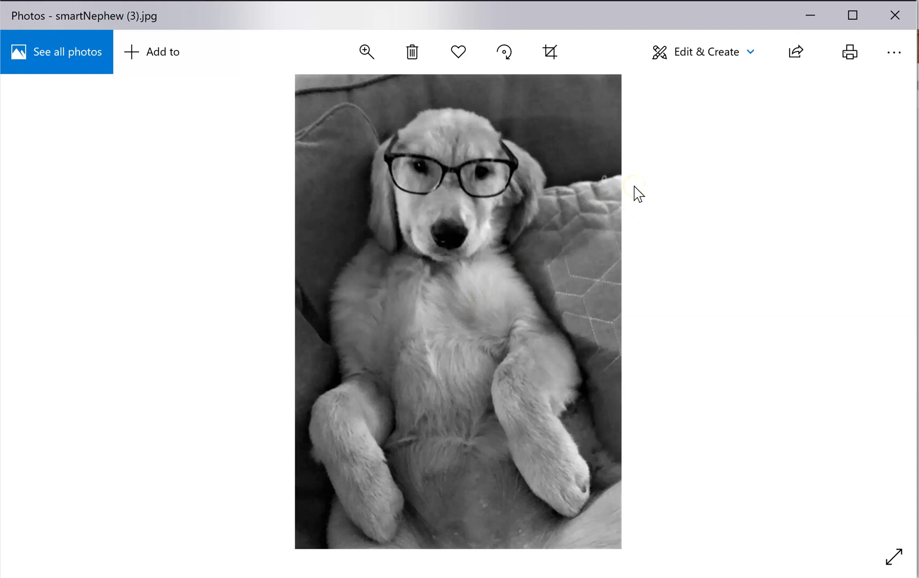
pyautogui.click(812, 15)
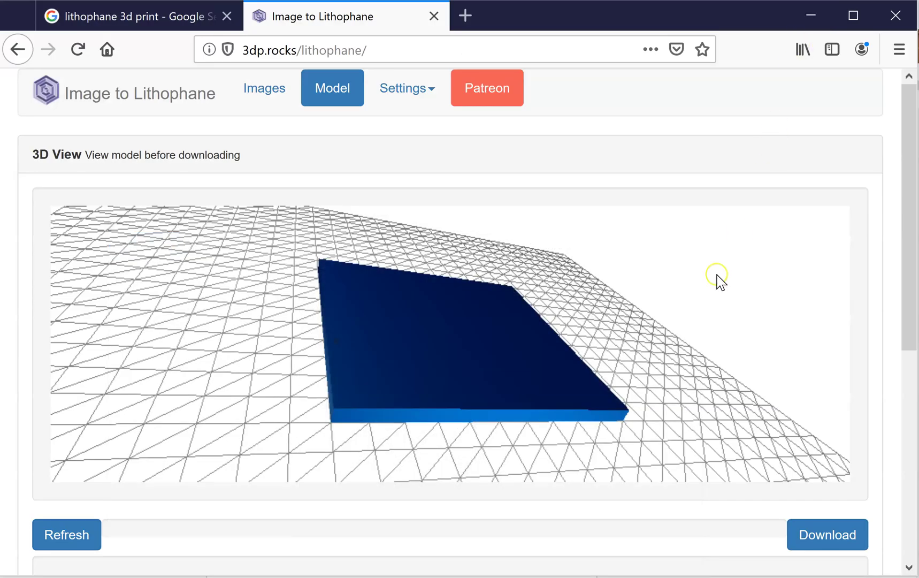
# Open the image upload section, browse into the 3DP Queue folder, then cancel the upload dialog
pyautogui.click(264, 87)
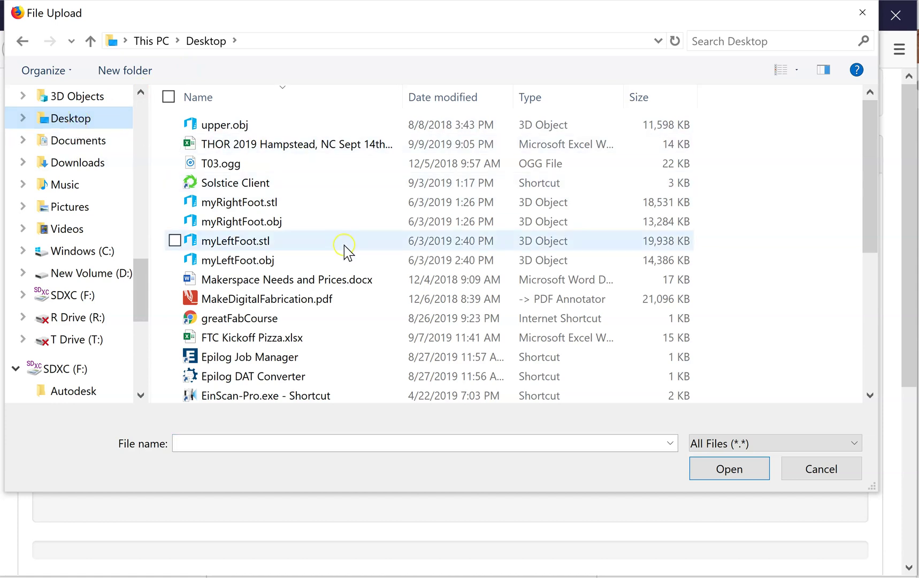
pyautogui.scroll(-5, 347, 252)
pyautogui.doubleClick(230, 394)
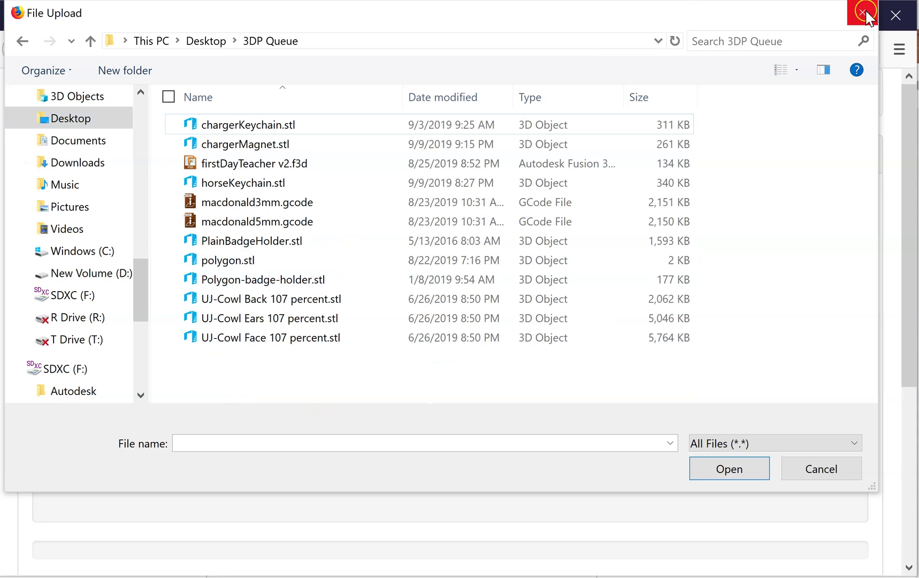
pyautogui.click(863, 12)
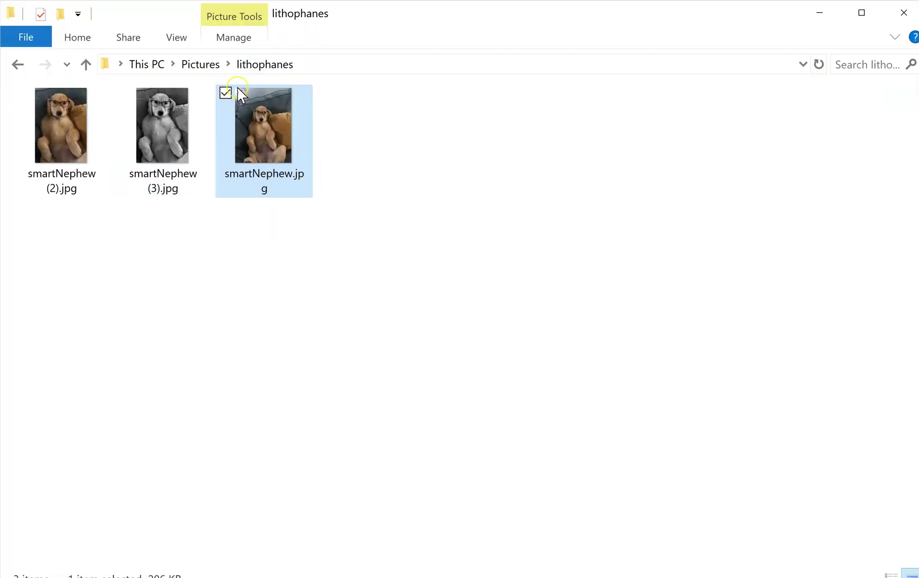
# Drag smartNephew (3).jpg from File Explorer onto the generator's drop area
pyautogui.moveTo(513, 16); pyautogui.dragTo(886, 194)
pyautogui.moveTo(649, 332); pyautogui.dragTo(300, 390)
pyautogui.moveTo(917, 191); pyautogui.dragTo(499, 152)
pyautogui.click(635, 16)
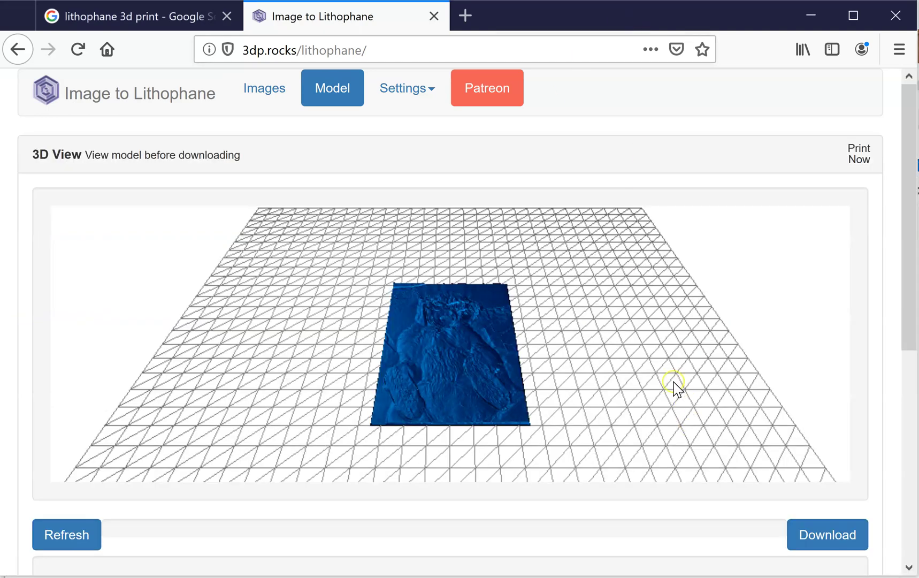
pyautogui.scroll(5, 478, 370)
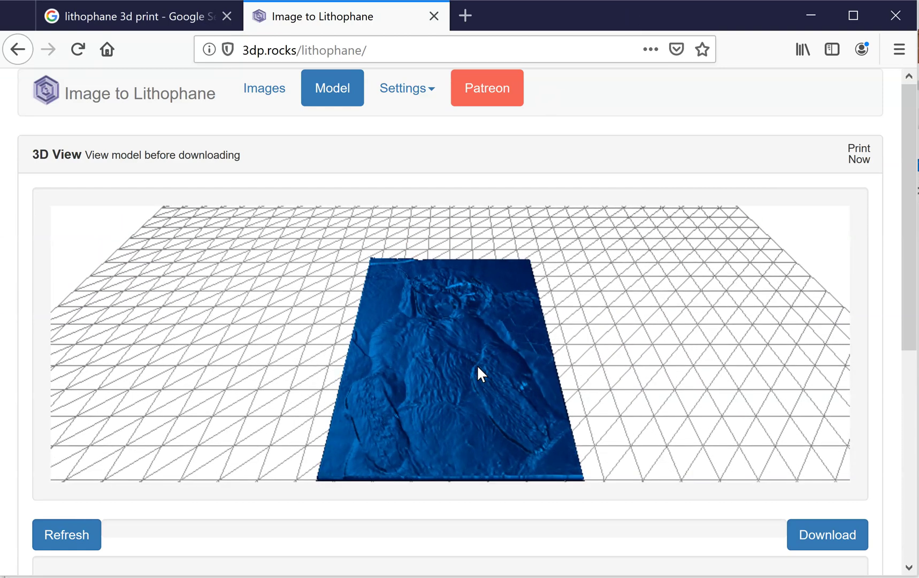
pyautogui.scroll(4, 477, 364)
pyautogui.click(493, 289)
pyautogui.scroll(-3, 492, 289)
pyautogui.moveTo(493, 289); pyautogui.dragTo(471, 424)
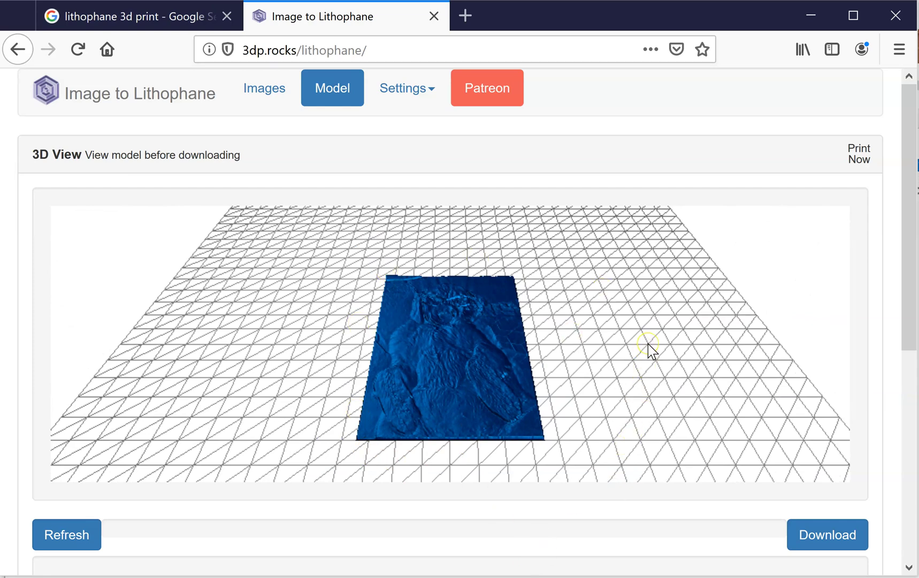
pyautogui.scroll(-1, 648, 351)
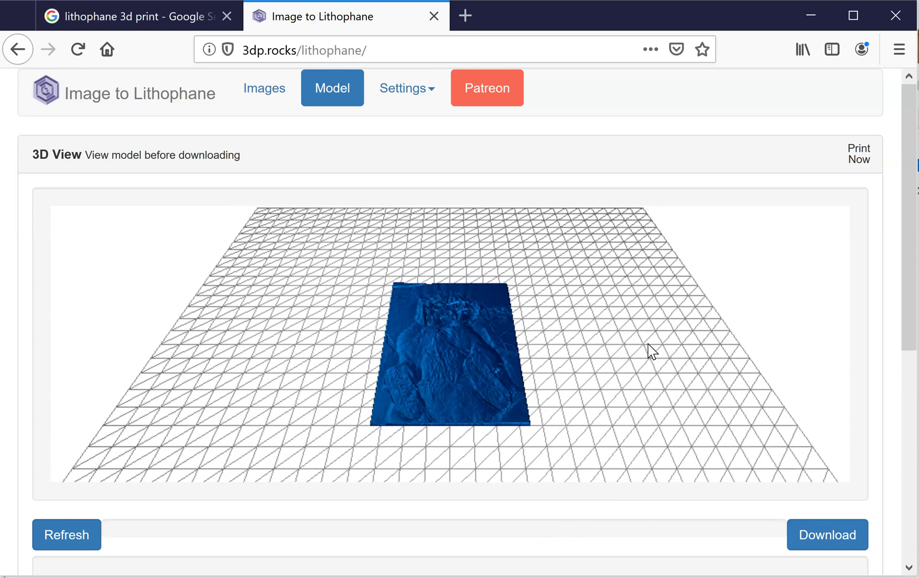
pyautogui.scroll(1, 648, 351)
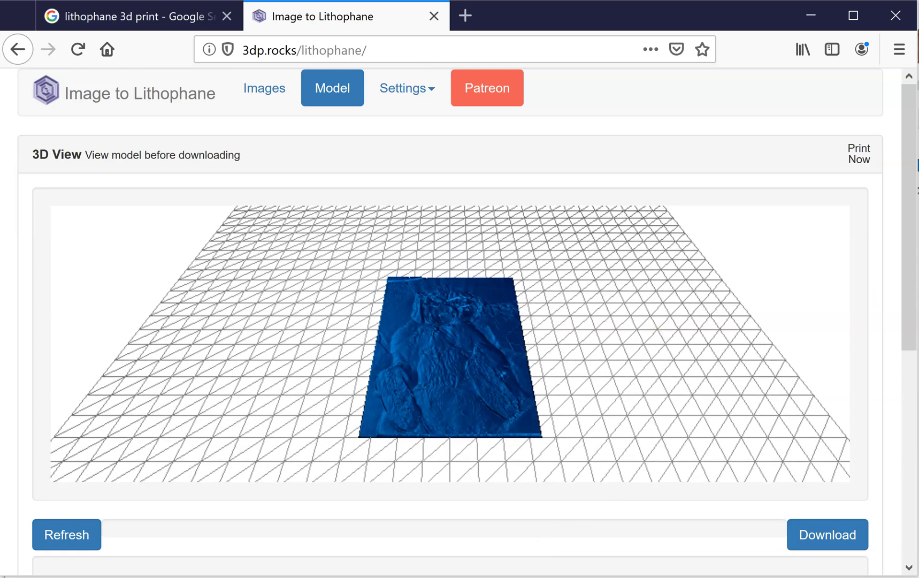
pyautogui.click(911, 357)
pyautogui.moveTo(911, 358); pyautogui.dragTo(904, 445)
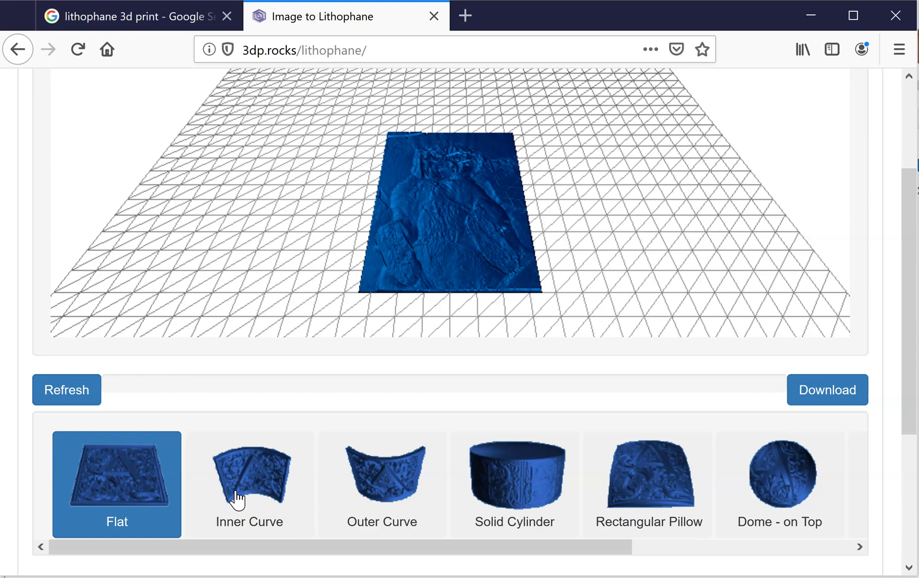
pyautogui.click(245, 442)
pyautogui.click(515, 488)
pyautogui.scroll(3, 529, 369)
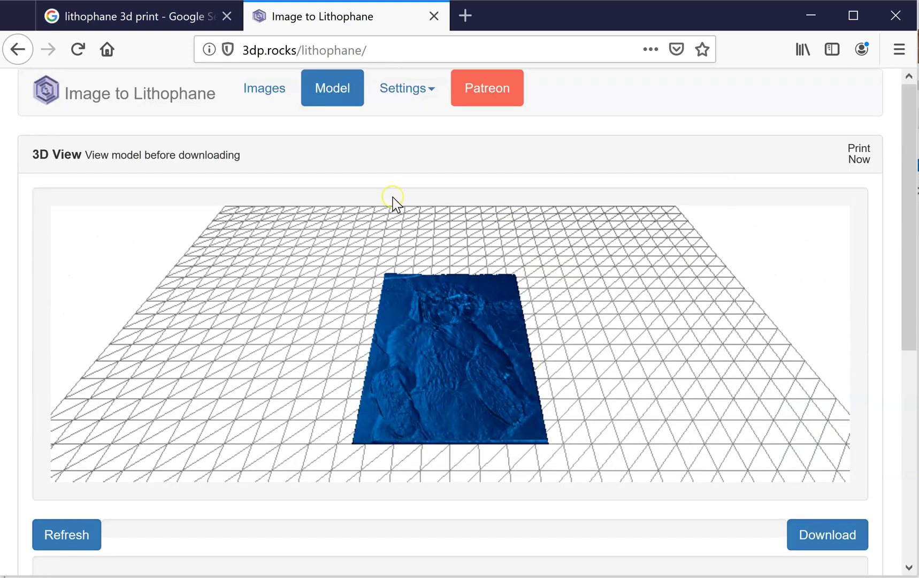
pyautogui.click(416, 87)
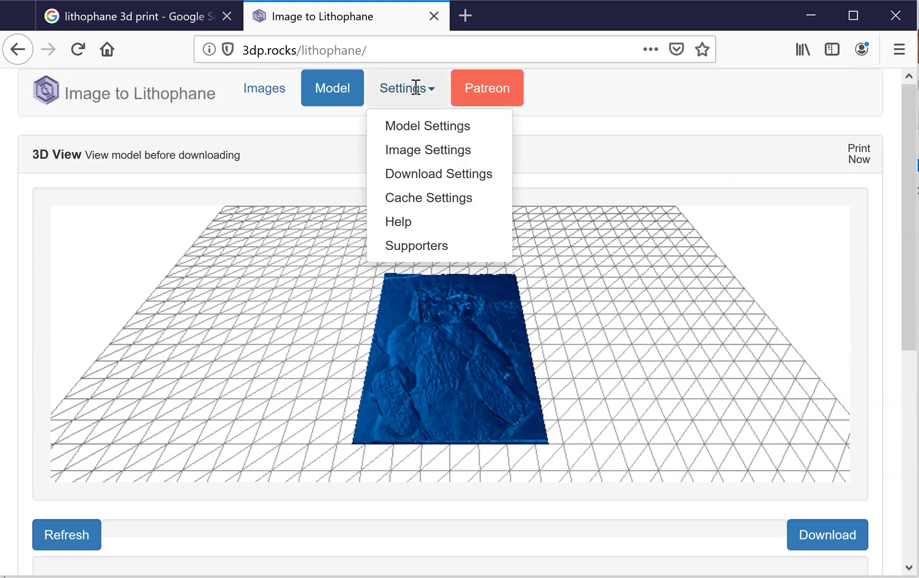
pyautogui.click(428, 127)
pyautogui.scroll(-3, 168, 343)
pyautogui.scroll(2, 170, 345)
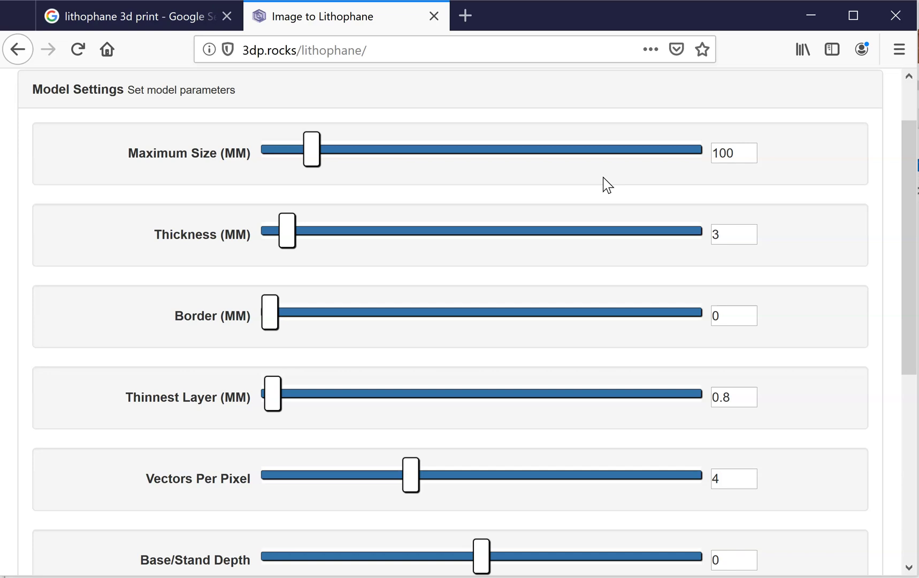
pyautogui.click(747, 231)
pyautogui.click(605, 160)
pyautogui.click(757, 152)
pyautogui.moveTo(304, 160)
pyautogui.mouseDown()
pyautogui.moveTo(453, 165)
pyautogui.moveTo(248, 164)
pyautogui.moveTo(333, 166)
pyautogui.moveTo(313, 165)
pyautogui.mouseUp()
# Set the Border slider to 1 mm
pyautogui.click(496, 240)
pyautogui.click(737, 234)
pyautogui.moveTo(639, 307); pyautogui.dragTo(279, 323)
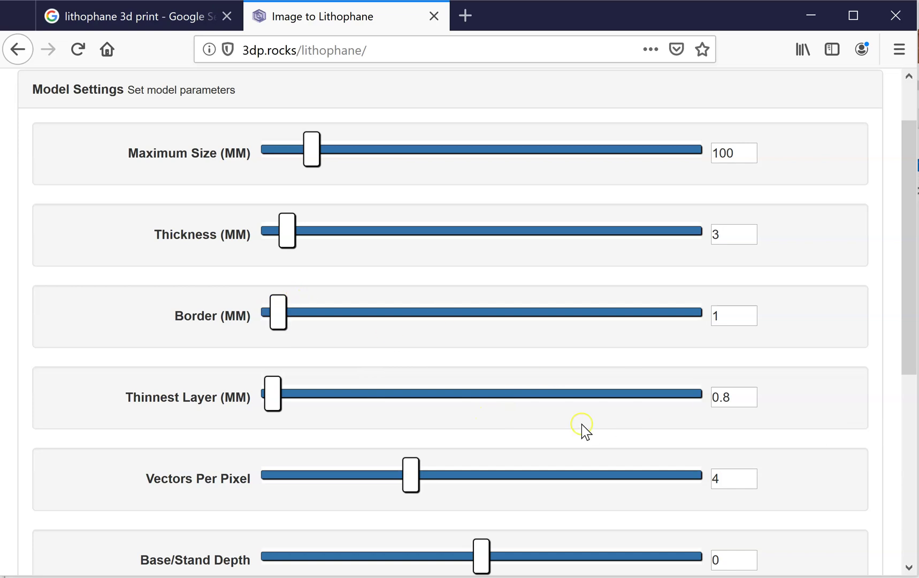
# Raise the Base/Stand Depth slider to 5
pyautogui.scroll(-2, 566, 426)
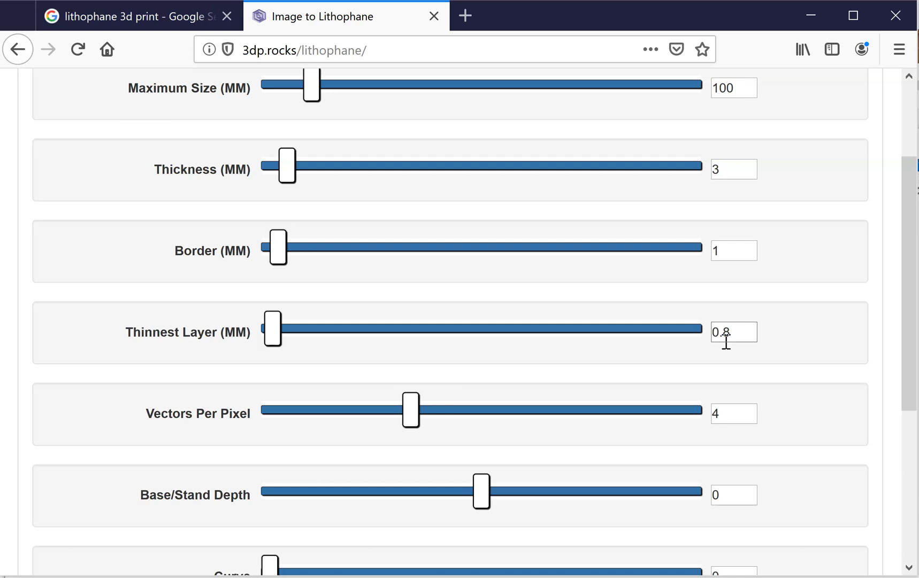
pyautogui.scroll(-2, 646, 366)
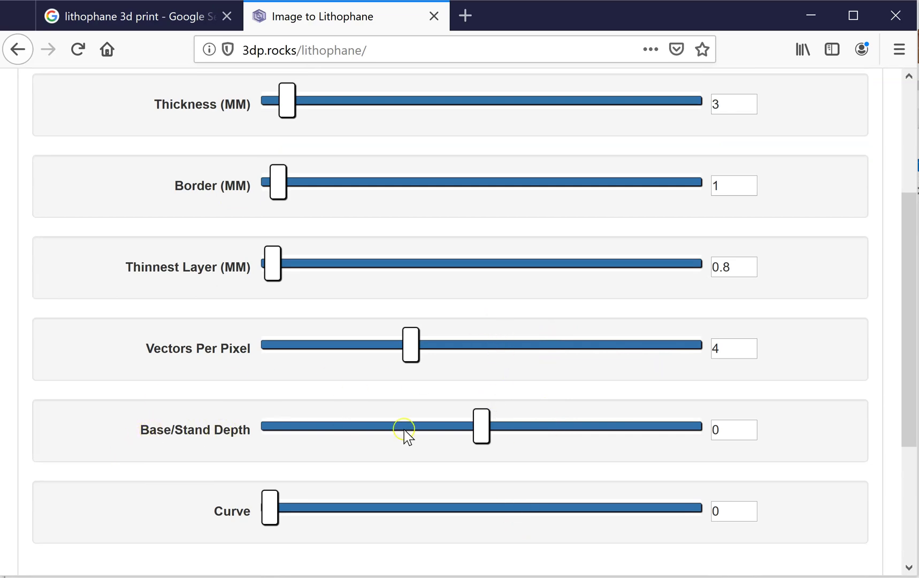
pyautogui.moveTo(474, 432); pyautogui.dragTo(503, 431)
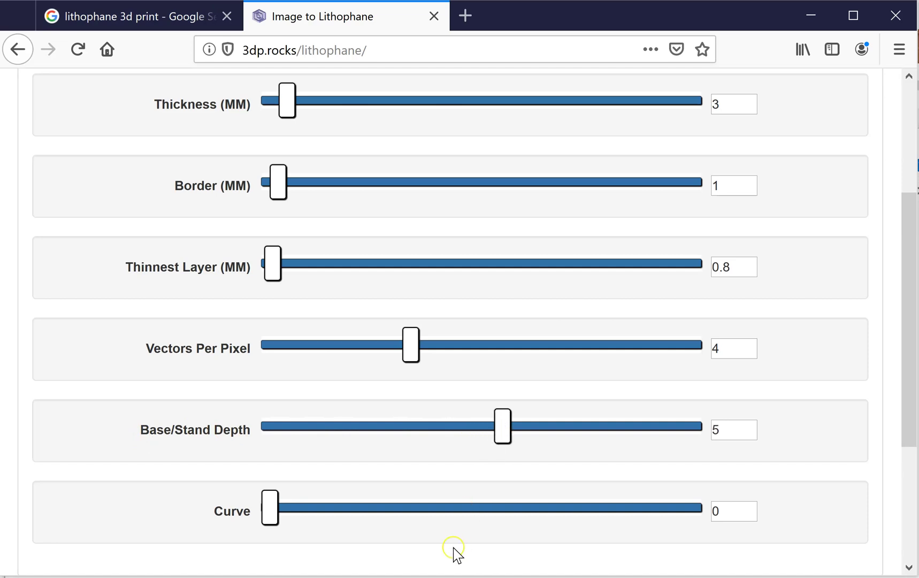
pyautogui.scroll(1, 511, 480)
pyautogui.scroll(-2, 513, 478)
pyautogui.scroll(-2, 512, 480)
pyautogui.scroll(6, 512, 479)
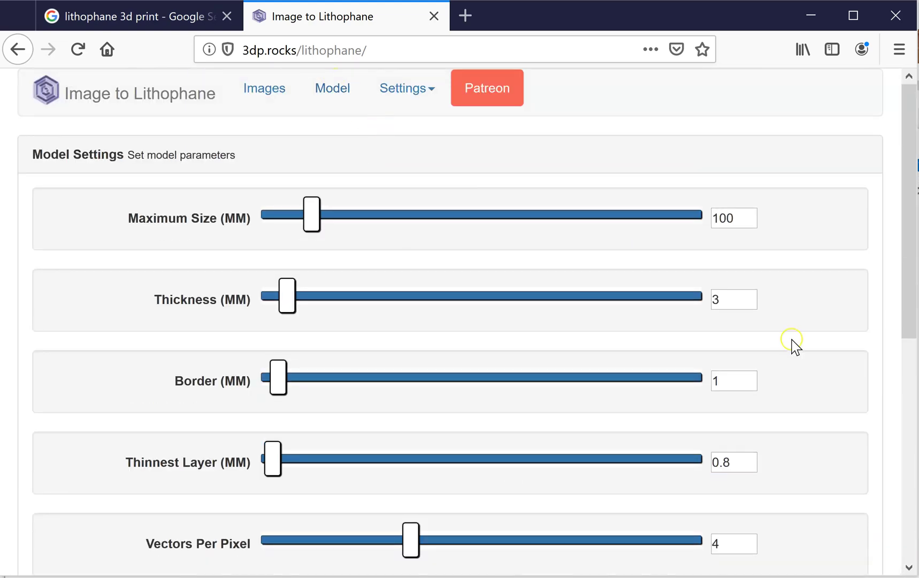
pyautogui.scroll(-2, 821, 332)
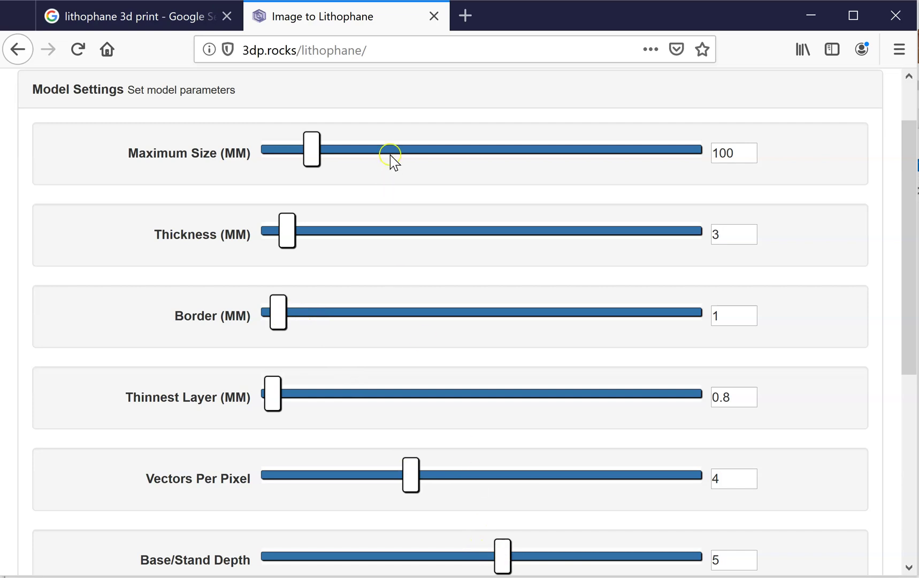
pyautogui.scroll(2, 391, 160)
pyautogui.scroll(1, 392, 160)
# Regenerate the model and orbit the 3D view to inspect the dog lithophane and its stand
pyautogui.click(330, 94)
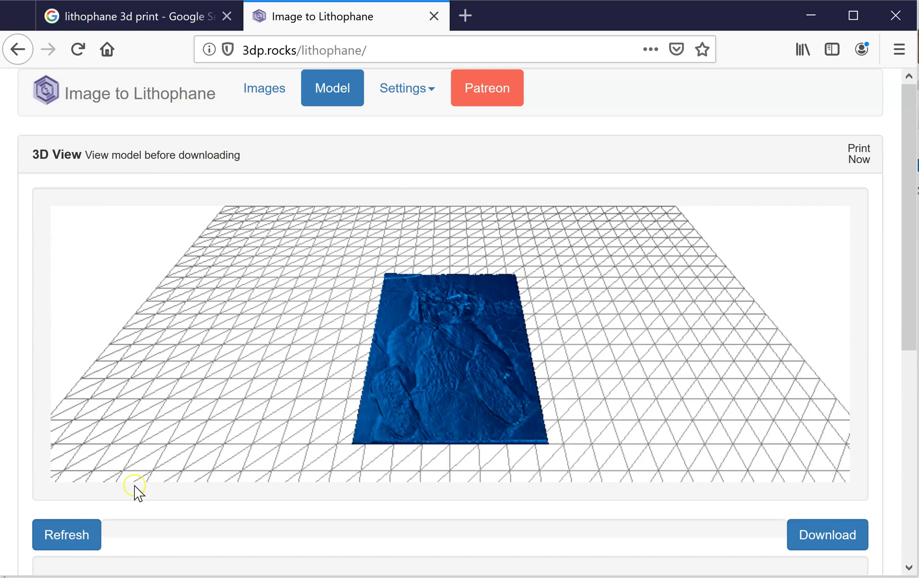
pyautogui.click(76, 537)
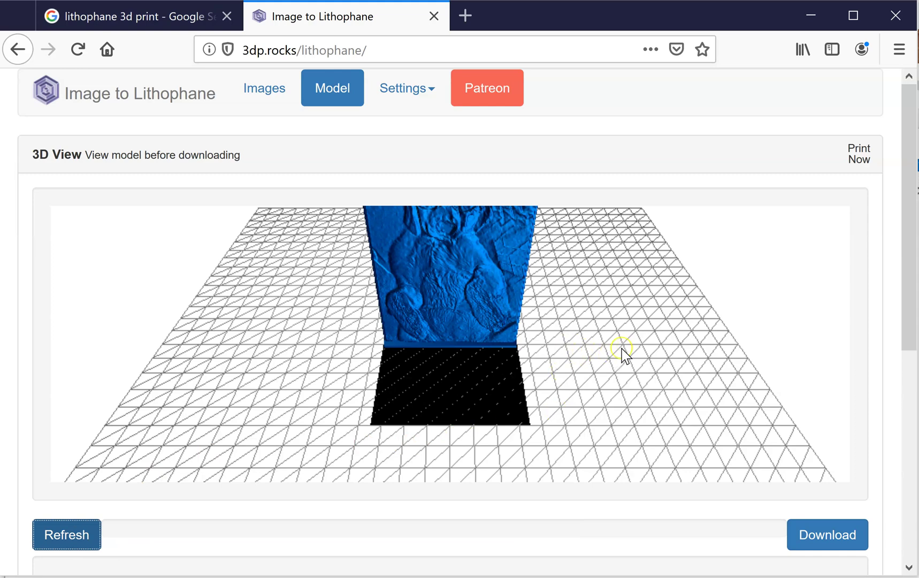
pyautogui.moveTo(623, 337); pyautogui.dragTo(570, 552)
pyautogui.rightClick(576, 336)
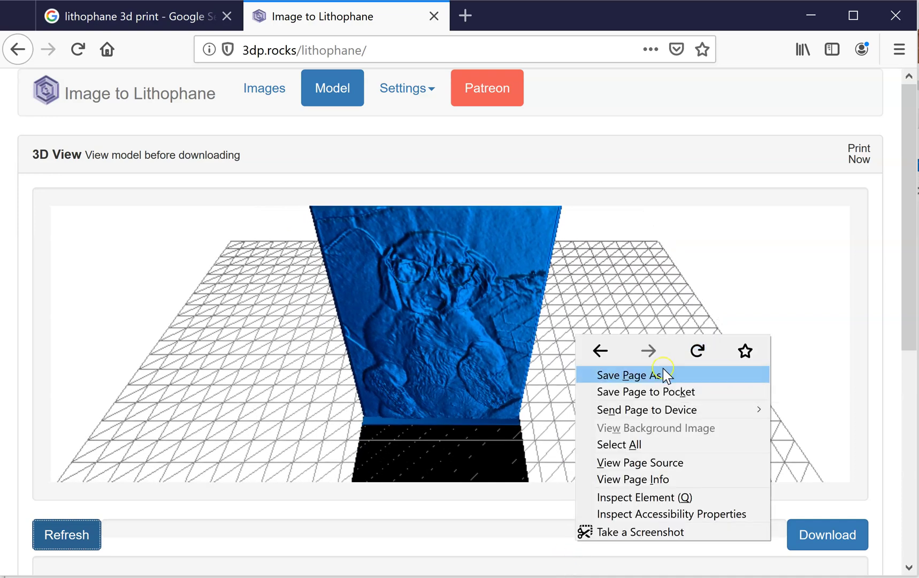
pyautogui.click(383, 375)
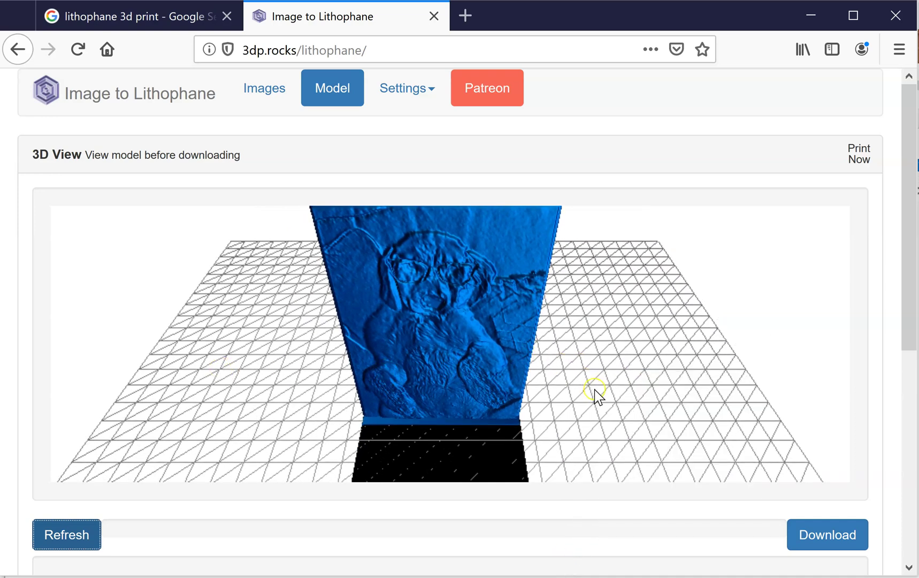
pyautogui.scroll(-2, 597, 396)
pyautogui.moveTo(603, 413); pyautogui.dragTo(452, 441)
pyautogui.scroll(5, 453, 441)
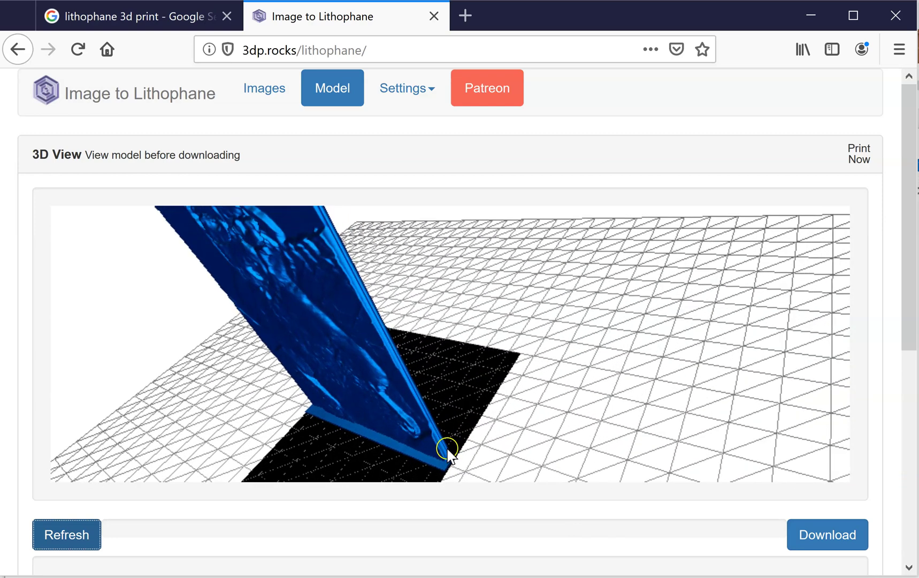
pyautogui.moveTo(513, 465)
pyautogui.mouseDown()
pyautogui.moveTo(491, 382)
pyautogui.moveTo(515, 474)
pyautogui.mouseUp()
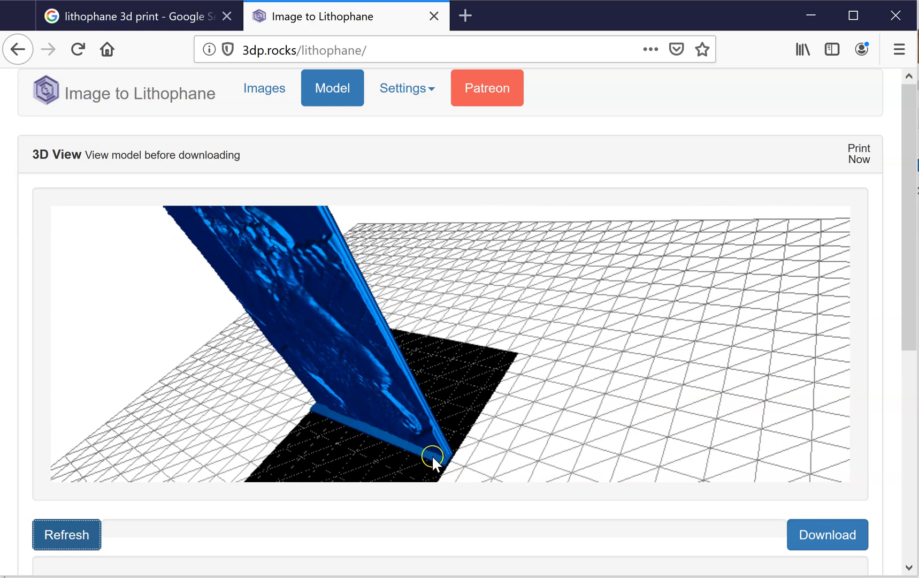
pyautogui.click(499, 456)
pyautogui.moveTo(498, 456); pyautogui.dragTo(637, 380)
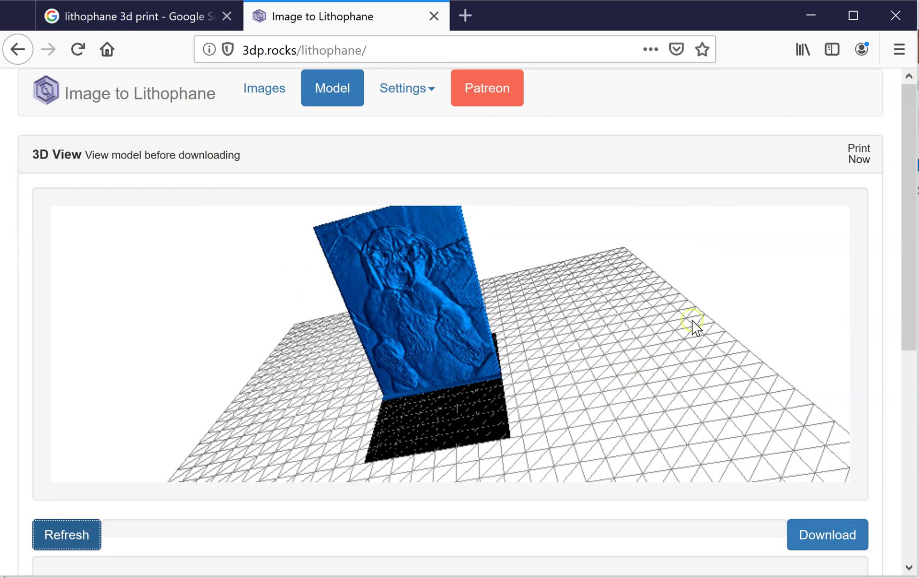
# Return to Model Settings and widen the Border to 10 mm
pyautogui.click(376, 93)
pyautogui.click(396, 127)
pyautogui.moveTo(281, 381); pyautogui.dragTo(354, 384)
# Drag the Base/Stand Depth slider from 5 up to 30
pyautogui.scroll(-6, 609, 422)
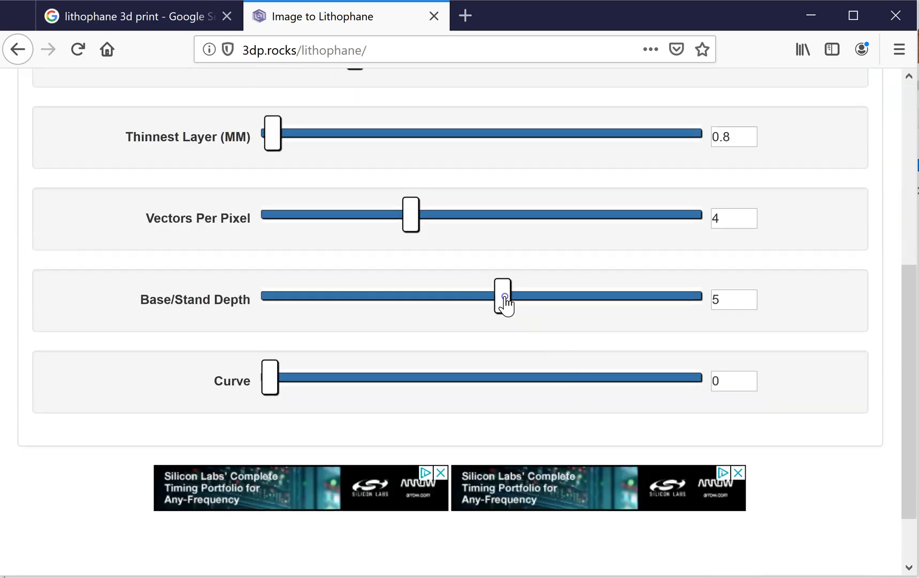
pyautogui.moveTo(503, 303); pyautogui.dragTo(610, 306)
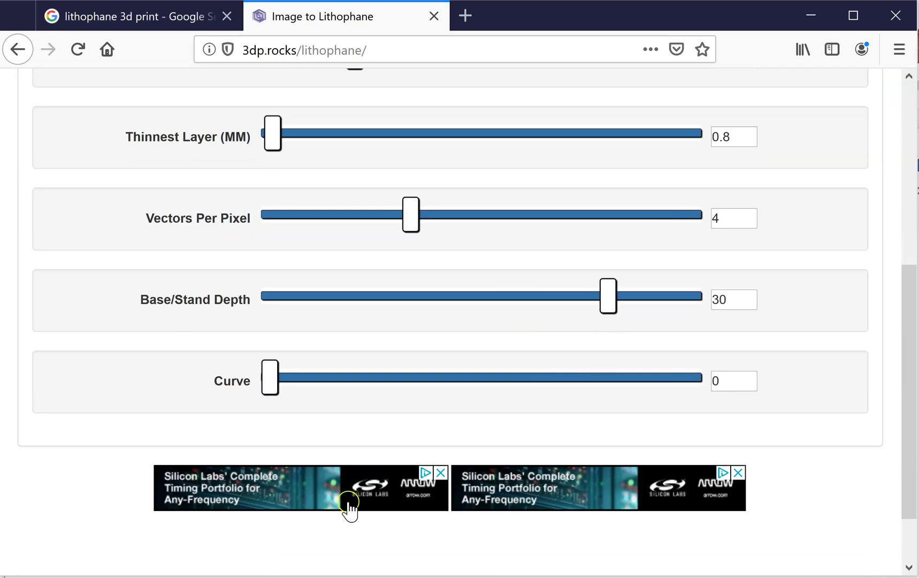
pyautogui.scroll(-1, 364, 456)
pyautogui.scroll(7, 364, 447)
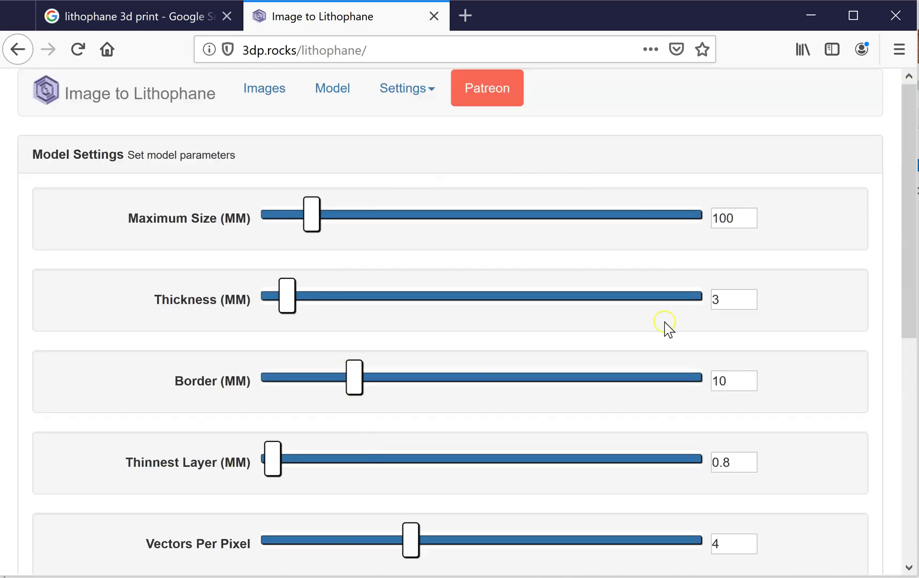
# Refresh the 3D preview and orbit around the 10 mm framed lithophane and its deeper stand
pyautogui.click(329, 94)
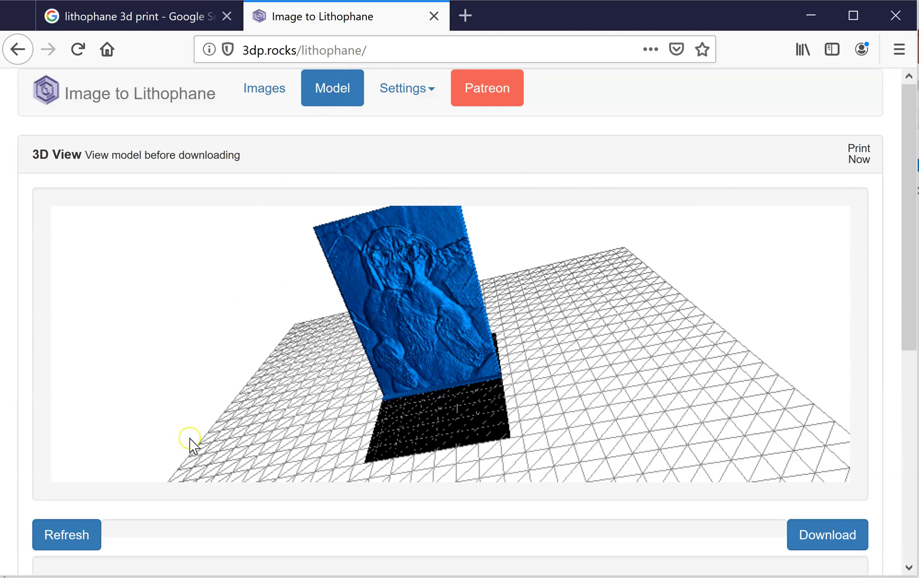
pyautogui.click(74, 537)
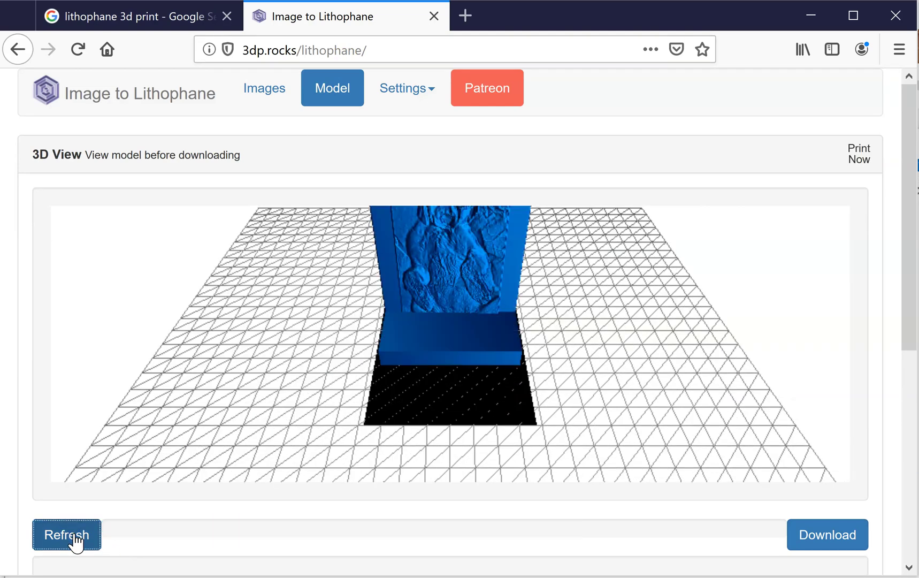
pyautogui.scroll(-5, 626, 423)
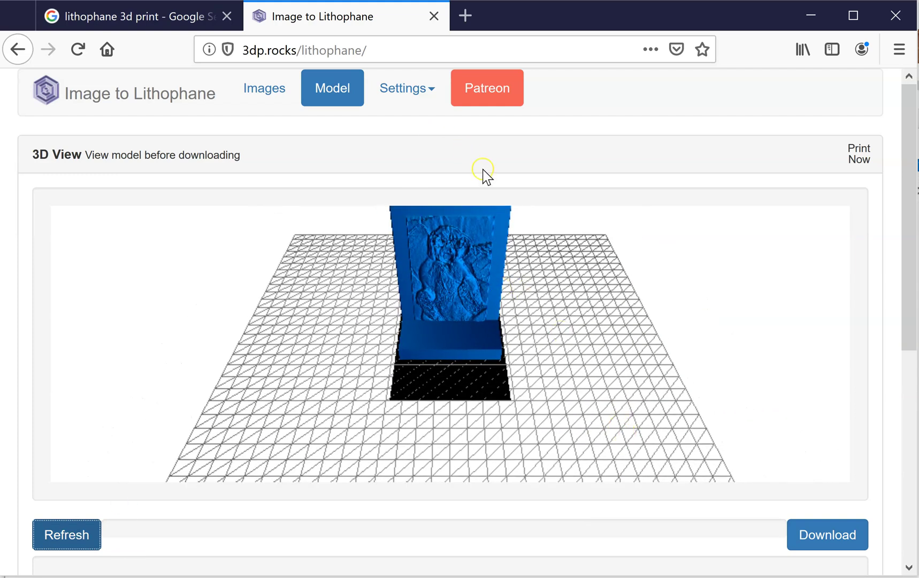
pyautogui.moveTo(533, 225); pyautogui.dragTo(583, 478)
pyautogui.scroll(1, 566, 260)
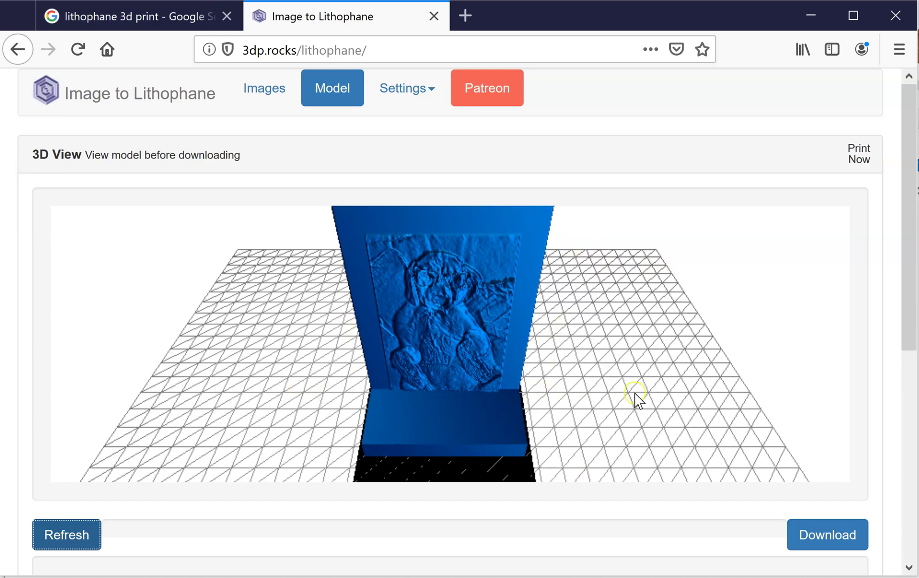
pyautogui.scroll(-2, 680, 428)
pyautogui.moveTo(654, 390); pyautogui.dragTo(358, 420)
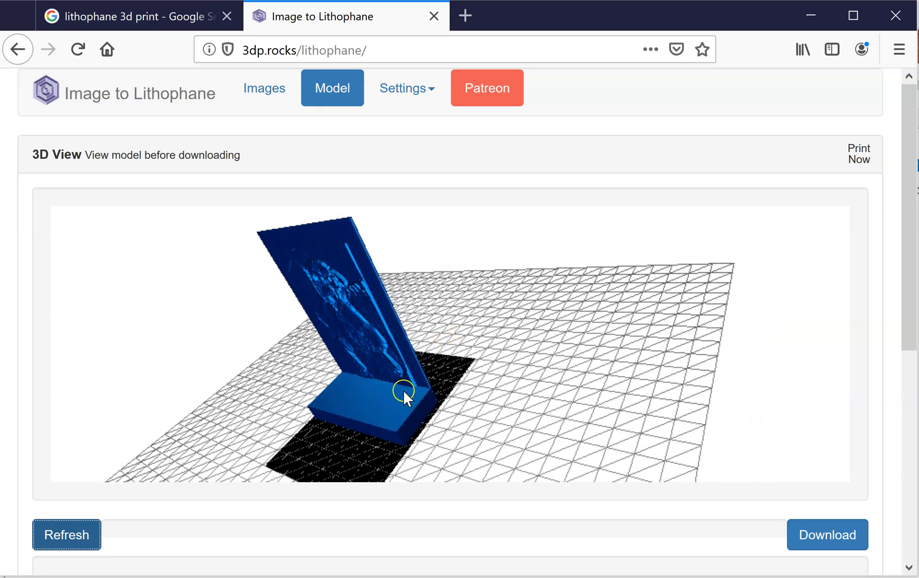
# In Model Settings, reset Border to 0 mm and lower Base/Stand Depth to -30
pyautogui.click(405, 89)
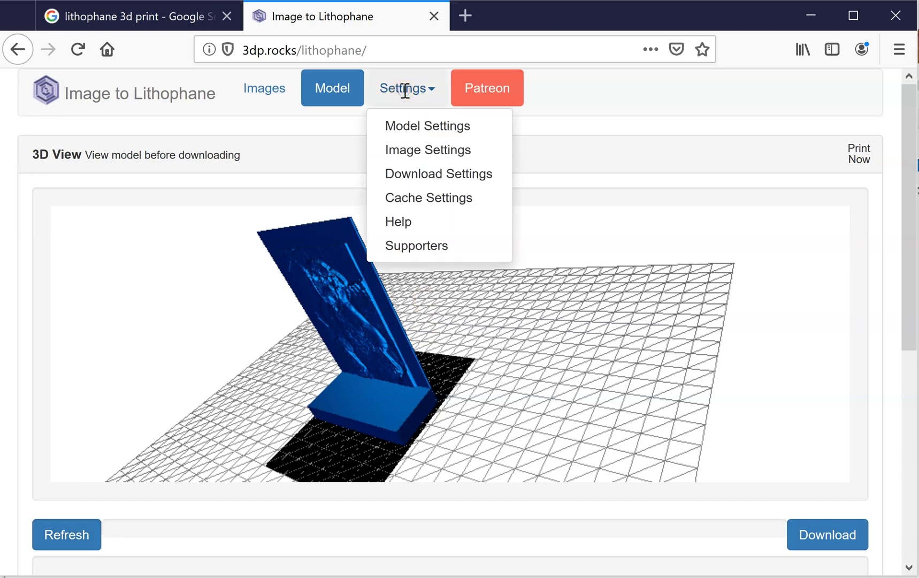
pyautogui.click(423, 170)
pyautogui.click(428, 126)
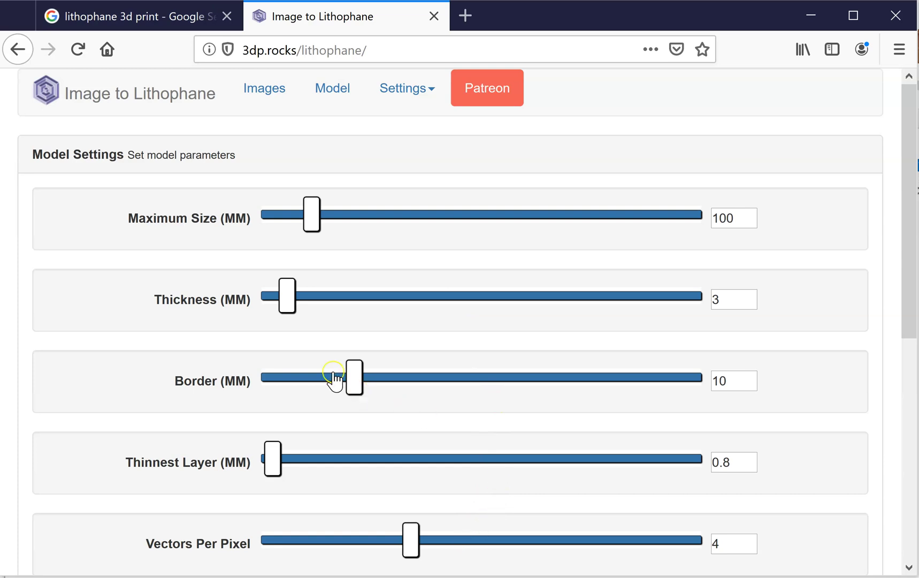
pyautogui.moveTo(357, 378); pyautogui.dragTo(252, 370)
pyautogui.scroll(-5, 616, 436)
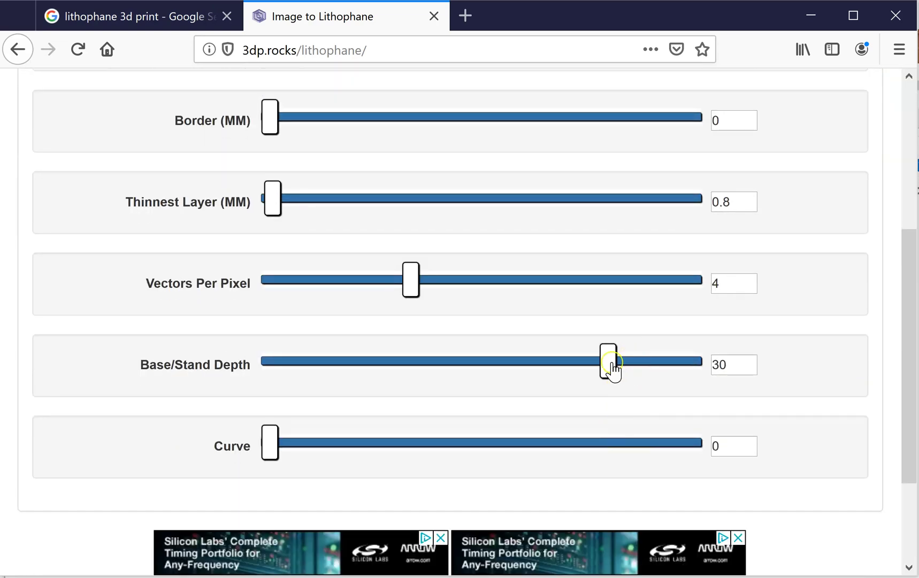
pyautogui.moveTo(610, 367); pyautogui.dragTo(353, 355)
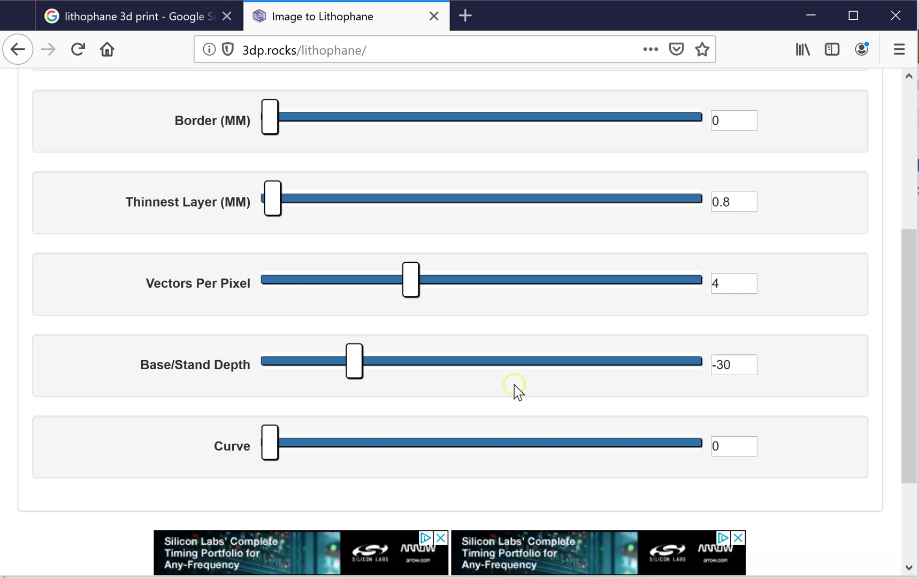
pyautogui.scroll(5, 514, 385)
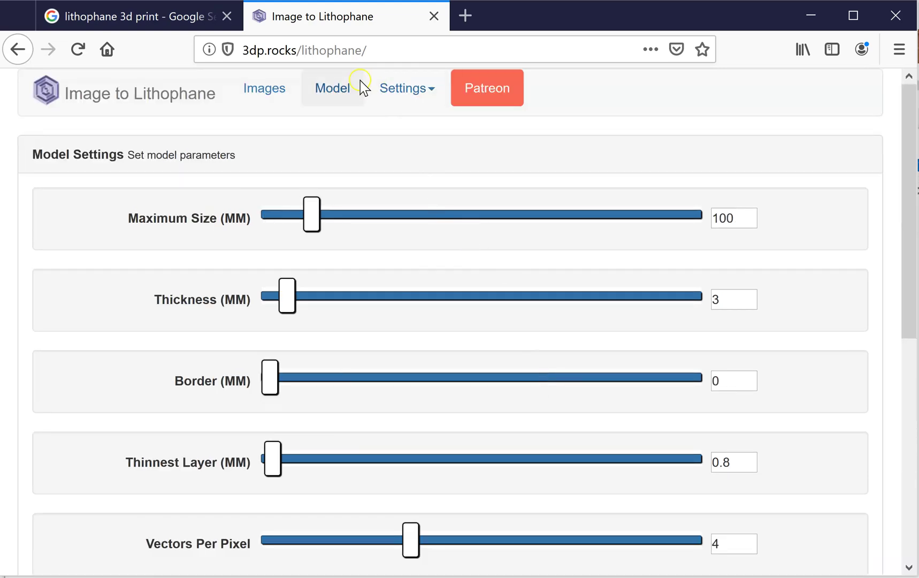
# Refresh the borderless dog lithophane and orbit it from oblique, top-down and steep side angles
pyautogui.click(347, 88)
pyautogui.click(64, 538)
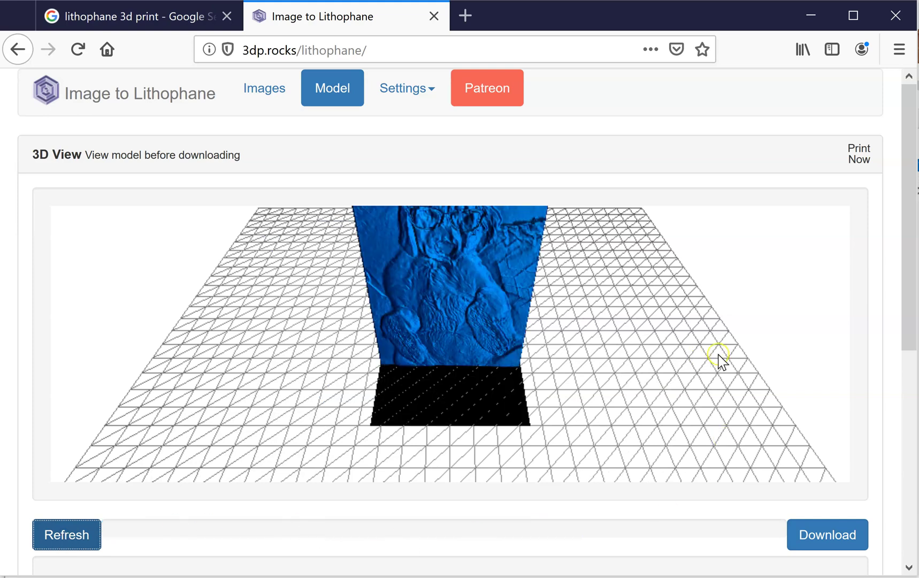
pyautogui.moveTo(716, 369); pyautogui.dragTo(352, 388)
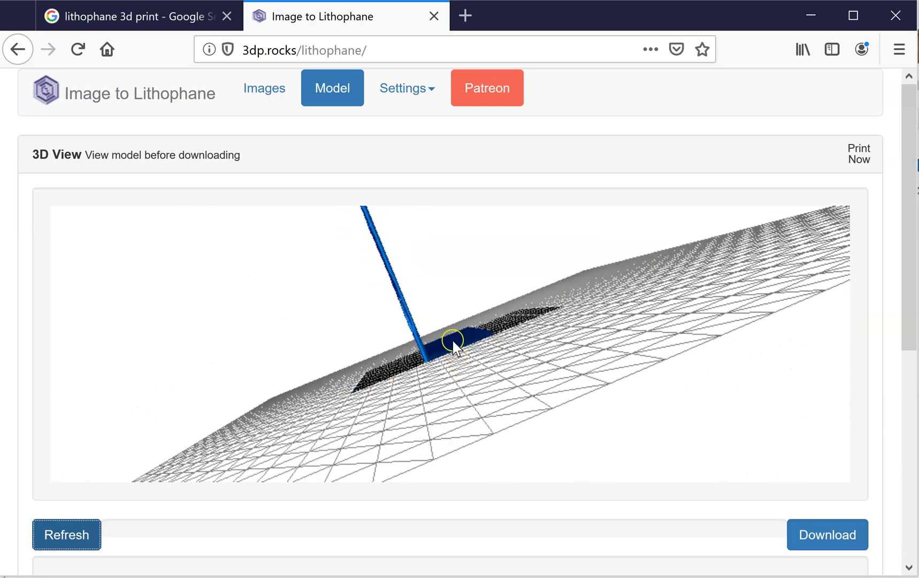
pyautogui.moveTo(433, 381); pyautogui.dragTo(719, 435)
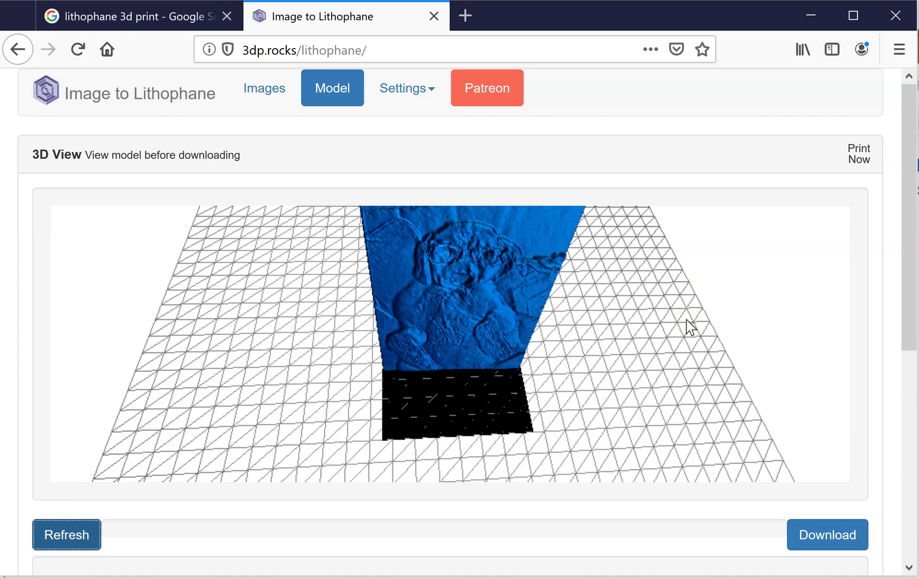
pyautogui.moveTo(672, 421); pyautogui.dragTo(613, 345)
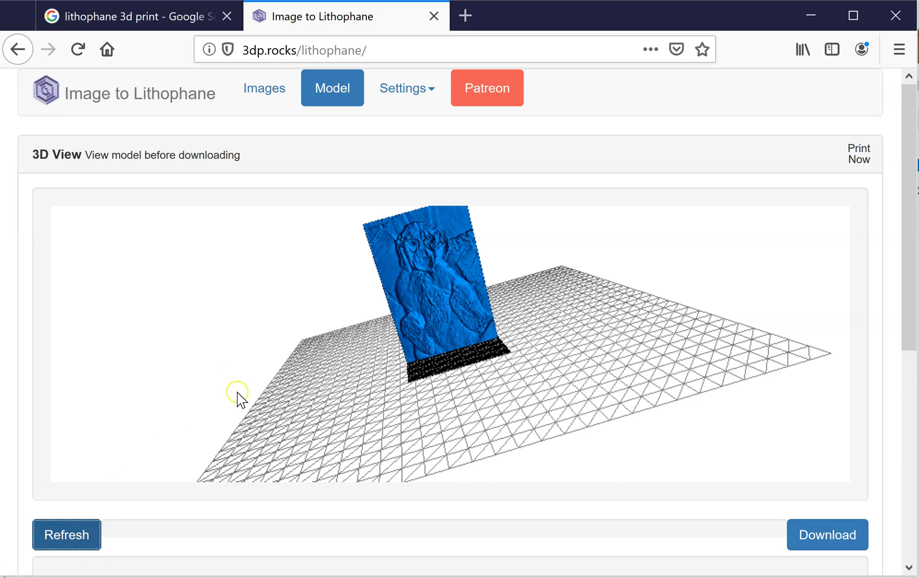
# Switch the lithophane shape to Outer Curve and rebuild the model
pyautogui.scroll(-5, 559, 570)
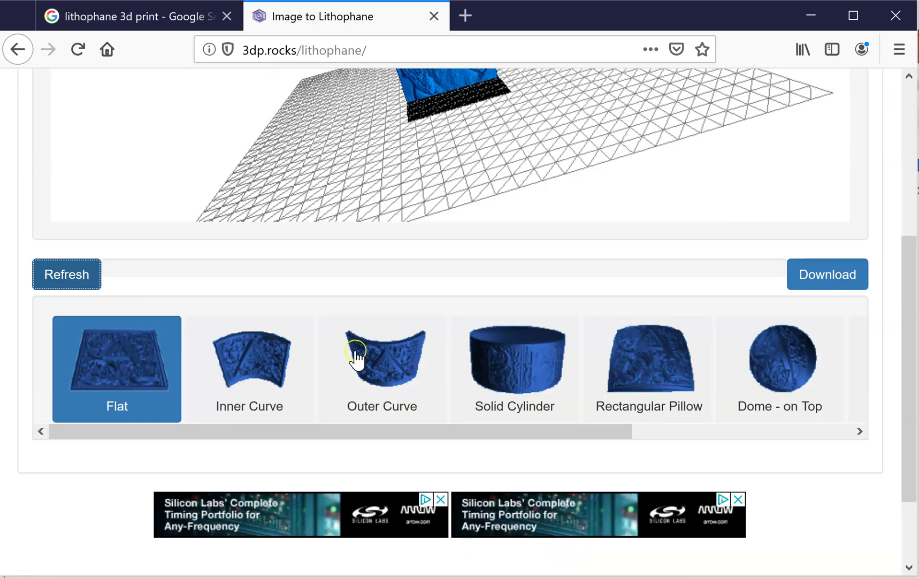
pyautogui.click(357, 361)
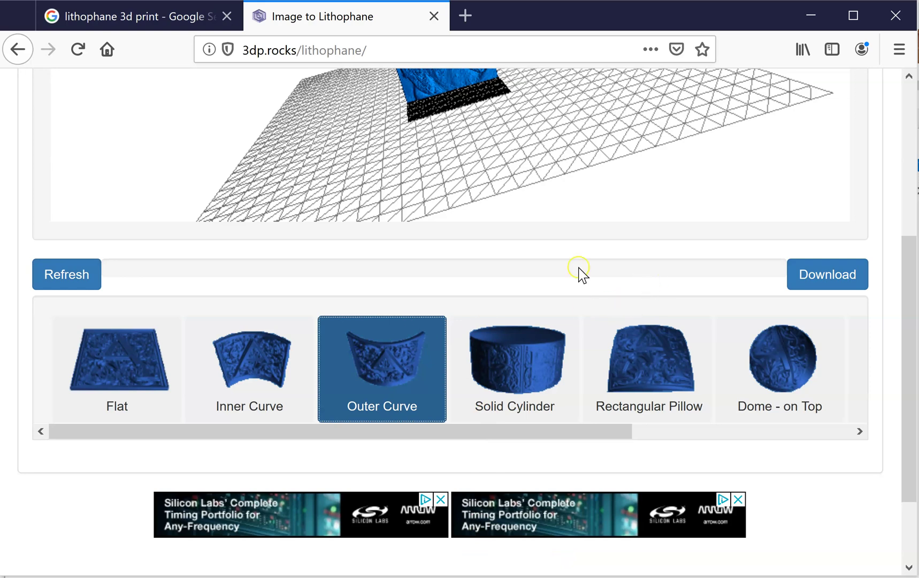
pyautogui.click(46, 283)
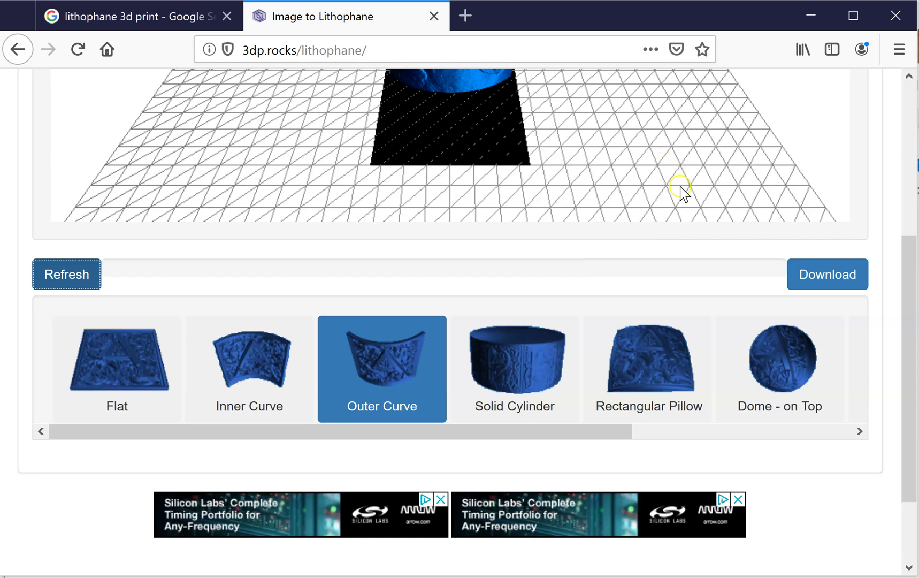
# Orbit the curved dog lithophane through tilted, side and low-angle views
pyautogui.moveTo(681, 182); pyautogui.dragTo(542, 415)
pyautogui.moveTo(541, 415); pyautogui.dragTo(542, 413, button='right')
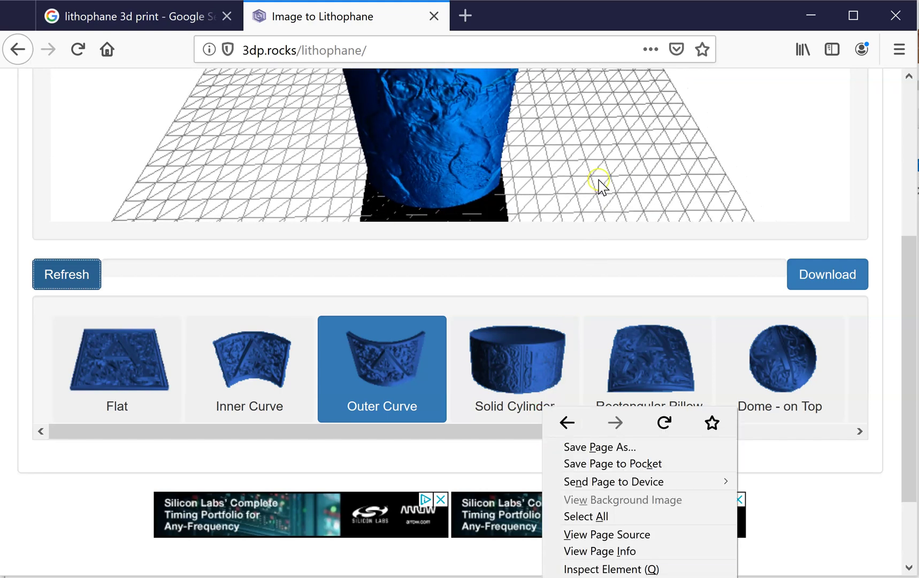
pyautogui.click(589, 184)
pyautogui.moveTo(607, 178); pyautogui.dragTo(646, 229)
pyautogui.moveTo(530, 107); pyautogui.dragTo(630, 252)
pyautogui.rightClick(631, 249)
pyautogui.moveTo(494, 160); pyautogui.dragTo(459, 160)
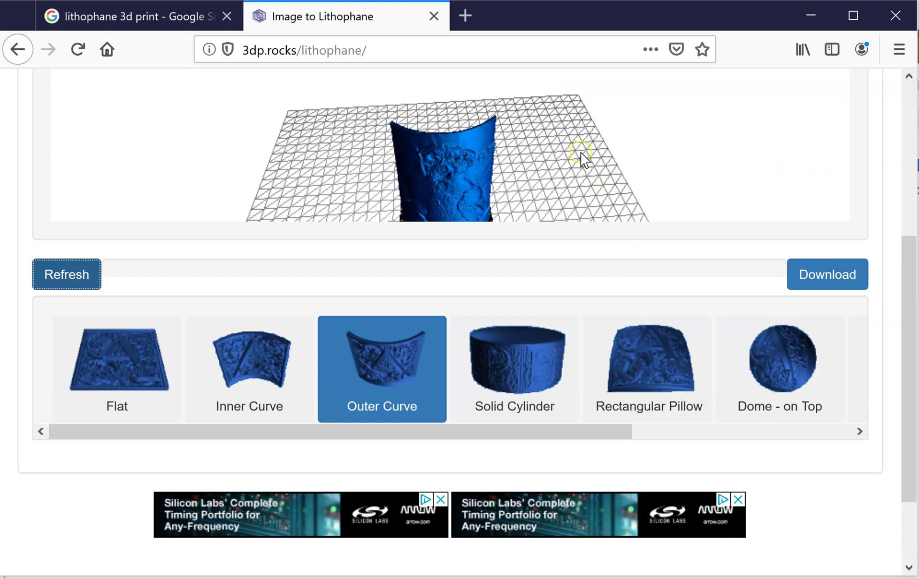
pyautogui.scroll(1, 583, 156)
pyautogui.scroll(-2, 585, 157)
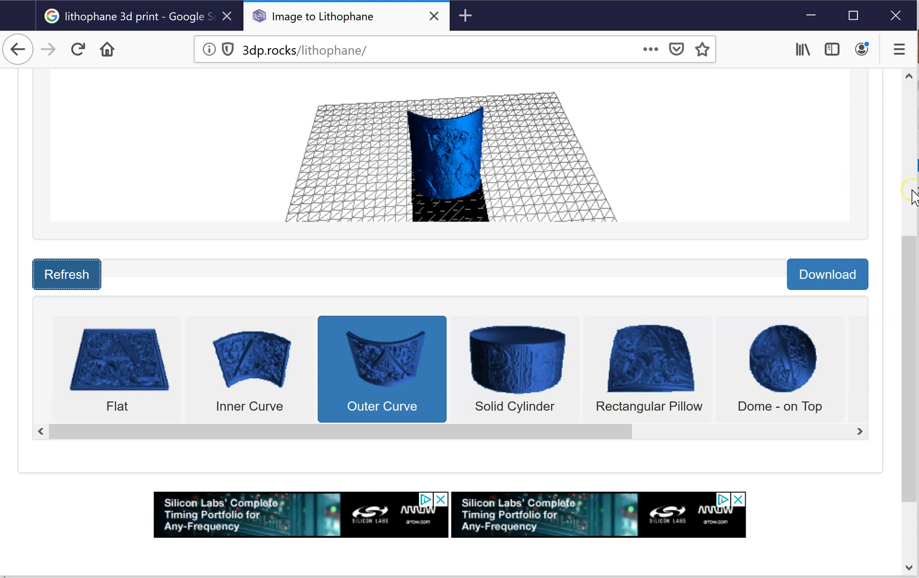
pyautogui.click(904, 150)
pyautogui.scroll(1, 883, 160)
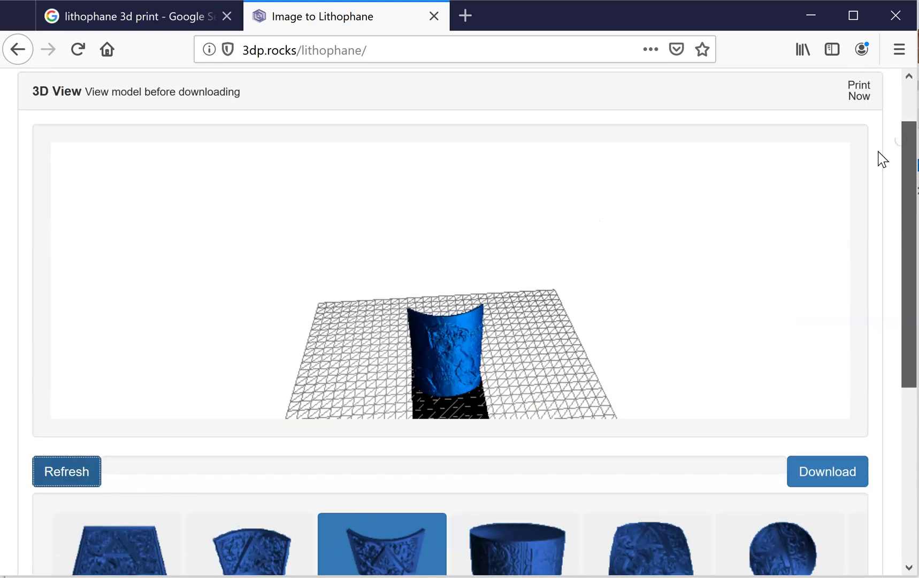
pyautogui.moveTo(615, 267); pyautogui.dragTo(568, 110)
pyautogui.rightClick(569, 109)
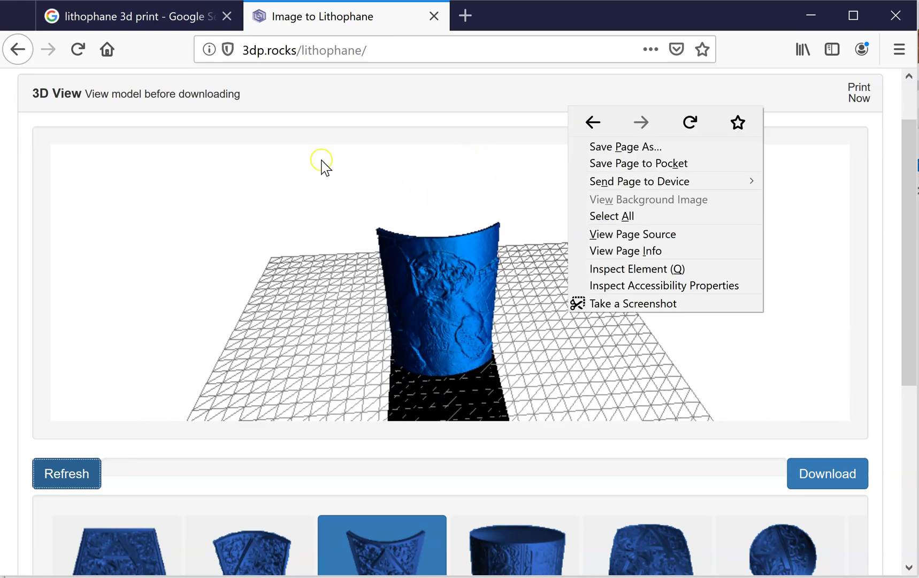
# In Model Settings, set Base/Stand Depth to 0 and raise Curve to about 180
pyautogui.click(899, 202)
pyautogui.moveTo(905, 197); pyautogui.dragTo(905, 150)
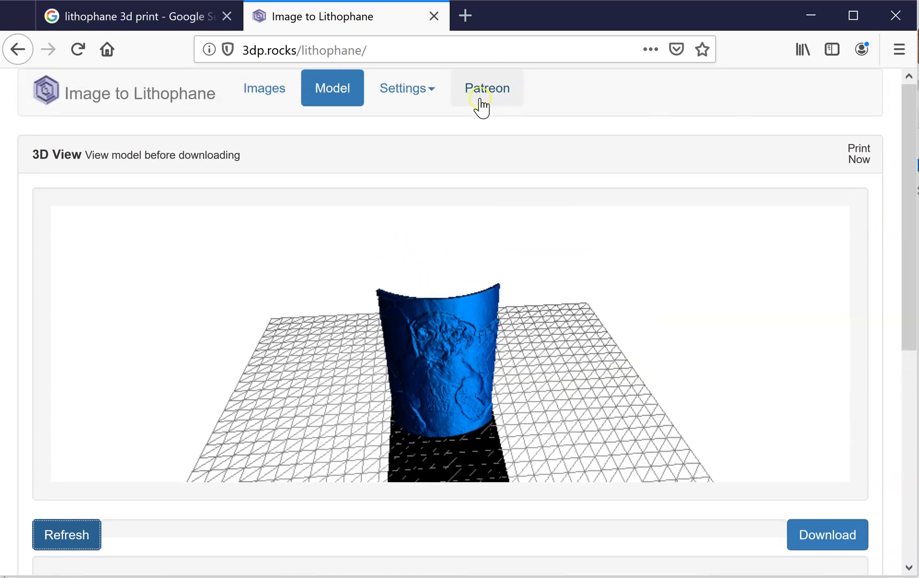
pyautogui.click(426, 90)
pyautogui.click(429, 126)
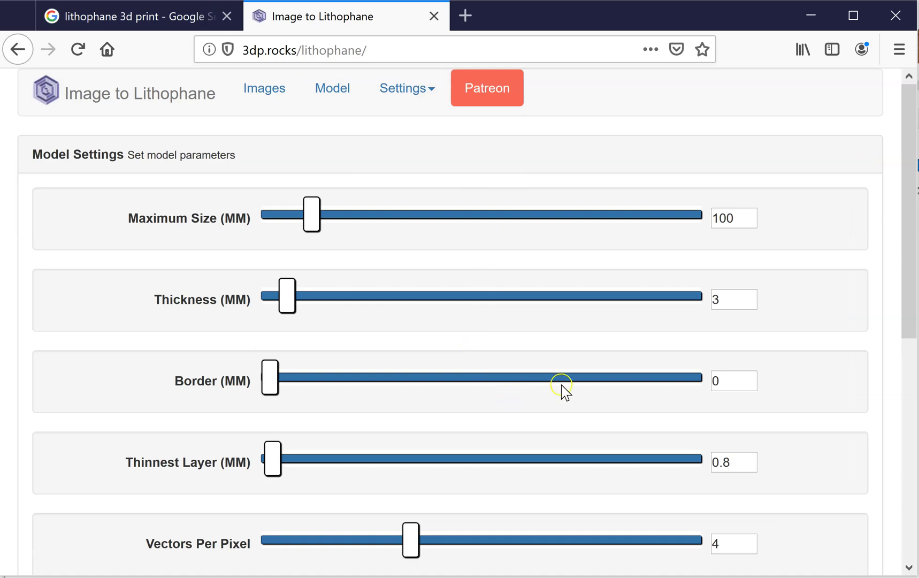
pyautogui.scroll(-3, 561, 385)
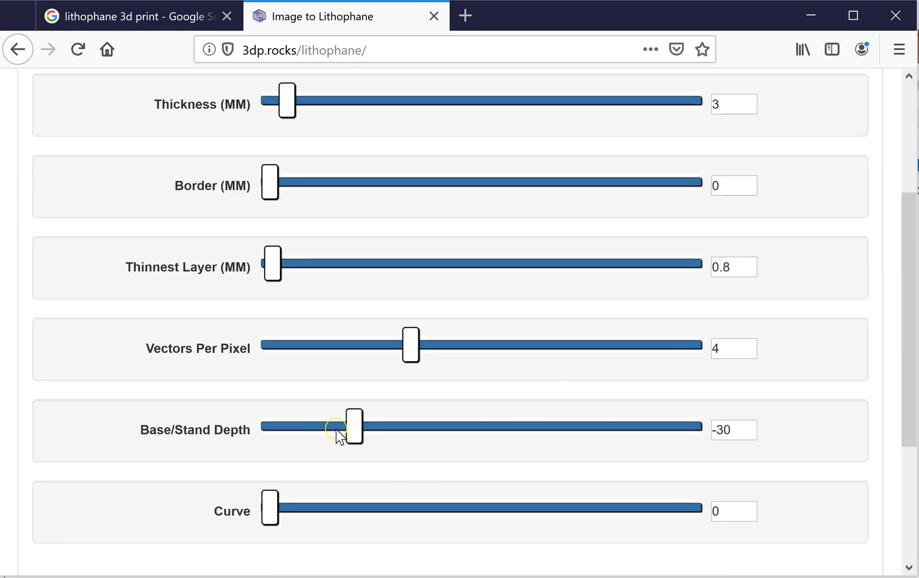
pyautogui.moveTo(357, 437); pyautogui.dragTo(484, 443)
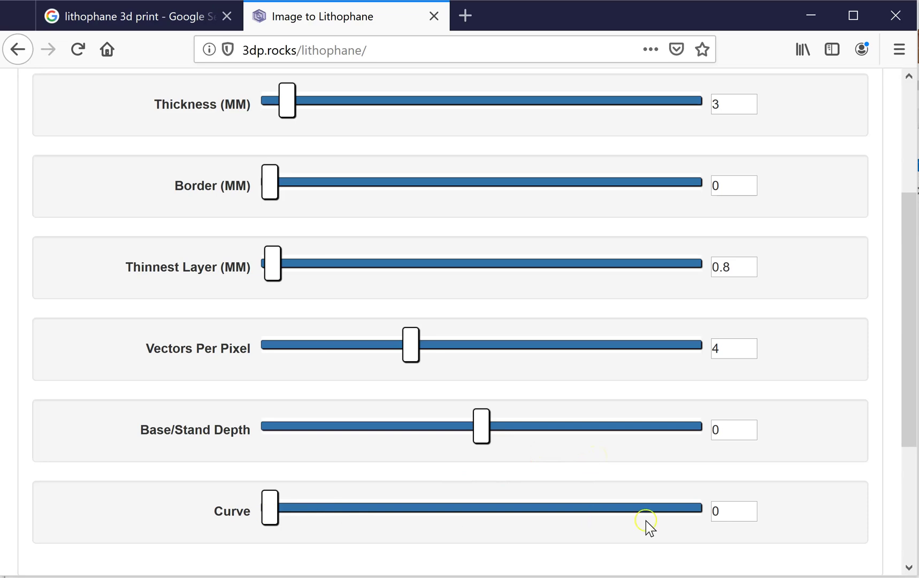
pyautogui.moveTo(287, 516); pyautogui.dragTo(483, 517)
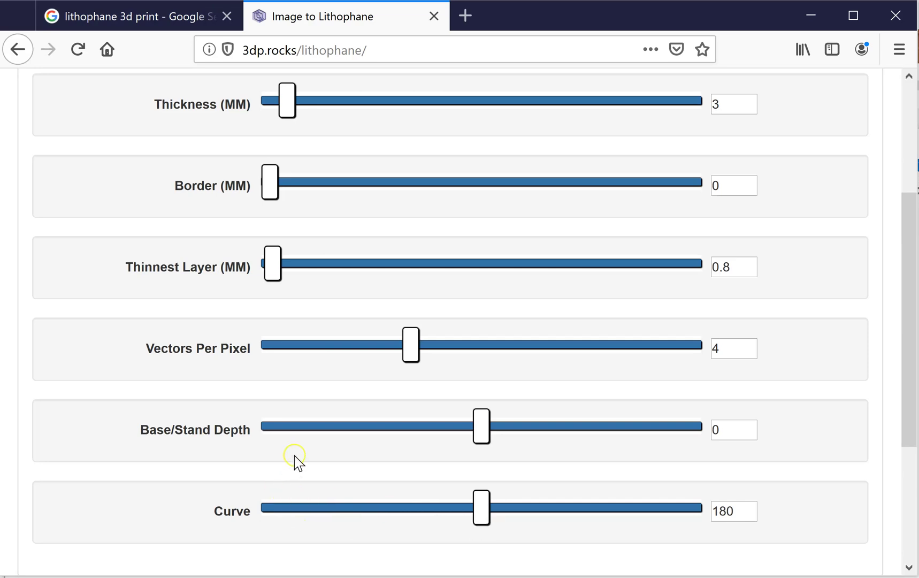
pyautogui.scroll(-4, 298, 460)
pyautogui.scroll(6, 297, 460)
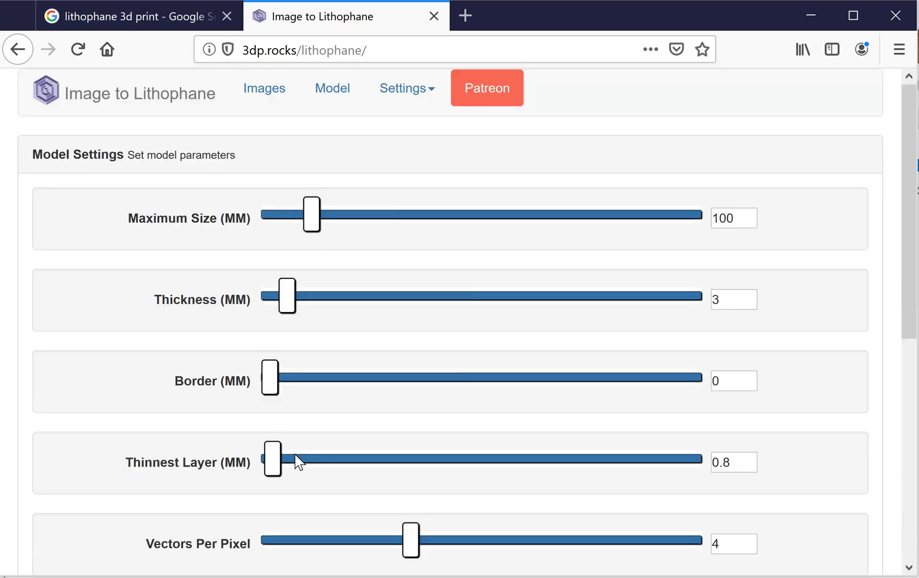
# Regenerate the 3D preview so the dog lithophane becomes a half-cylinder on its base, and orbit to inspect it
pyautogui.click(346, 91)
pyautogui.click(72, 535)
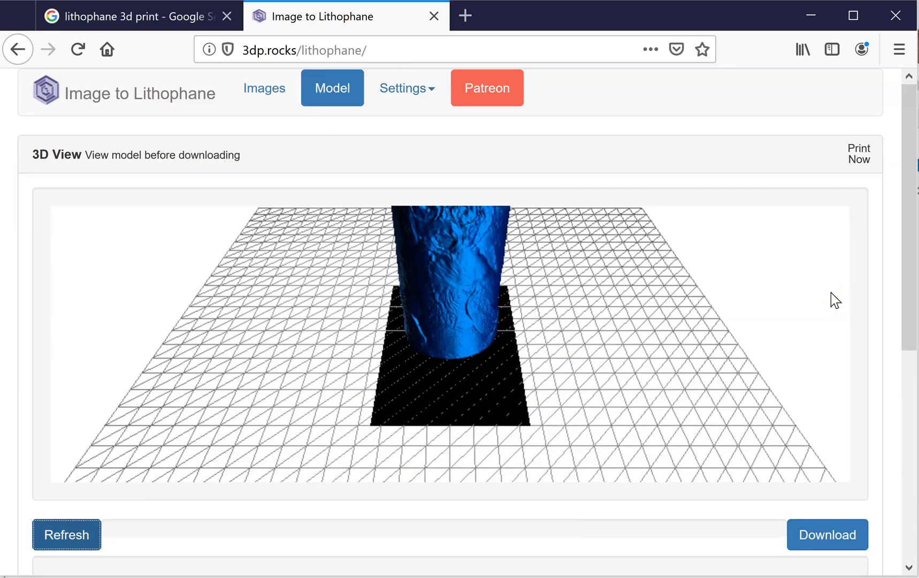
pyautogui.moveTo(817, 297); pyautogui.dragTo(733, 336)
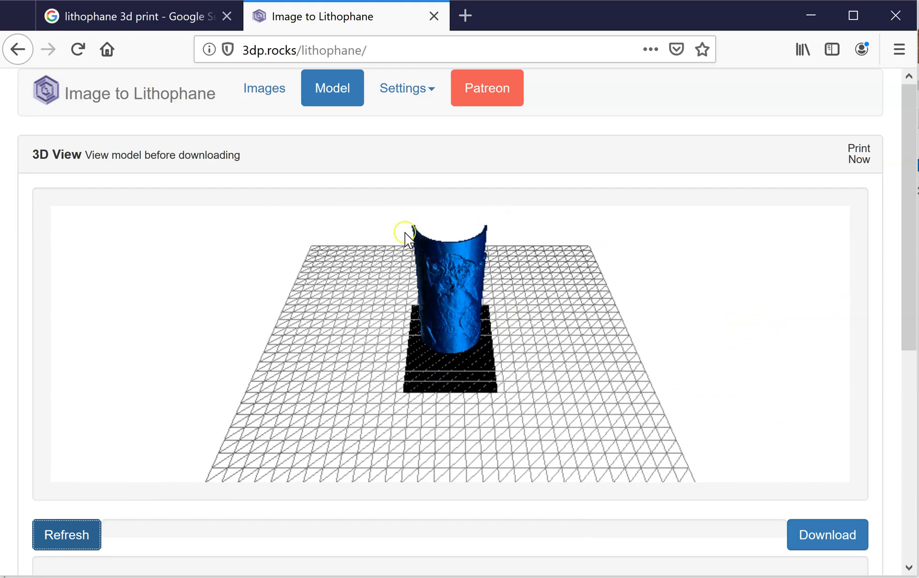
pyautogui.moveTo(704, 297); pyautogui.dragTo(721, 276)
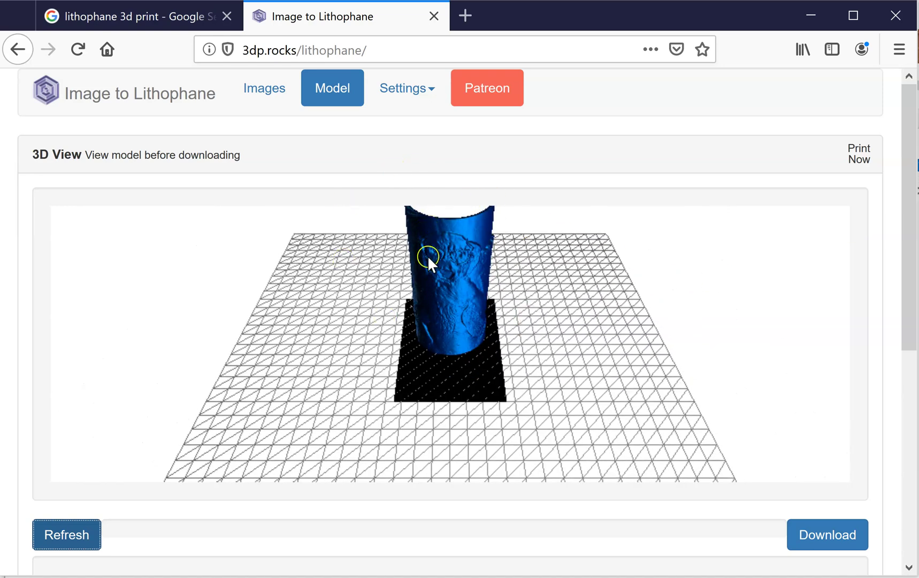
pyautogui.click(402, 88)
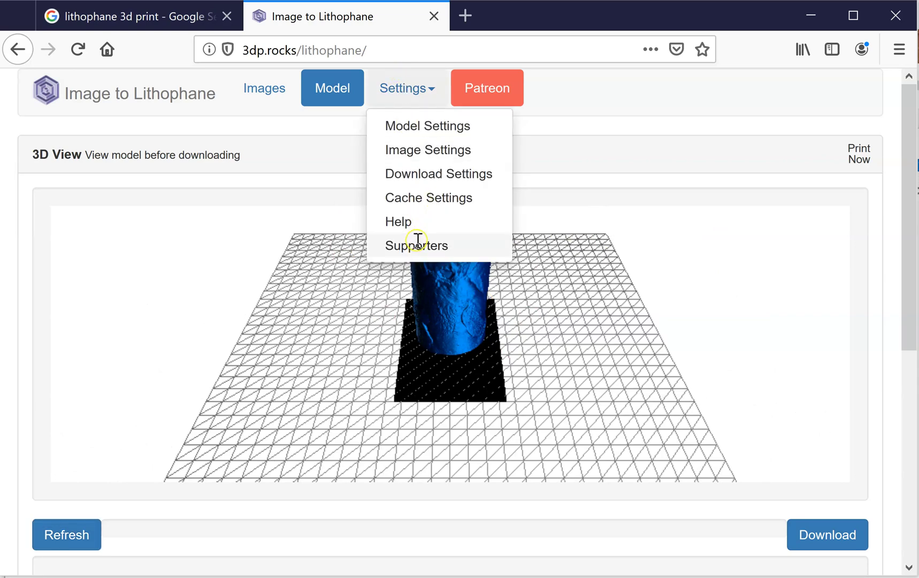
# Set Curve to 360 in Model Settings and refresh the model into a full cylinder
pyautogui.click(423, 127)
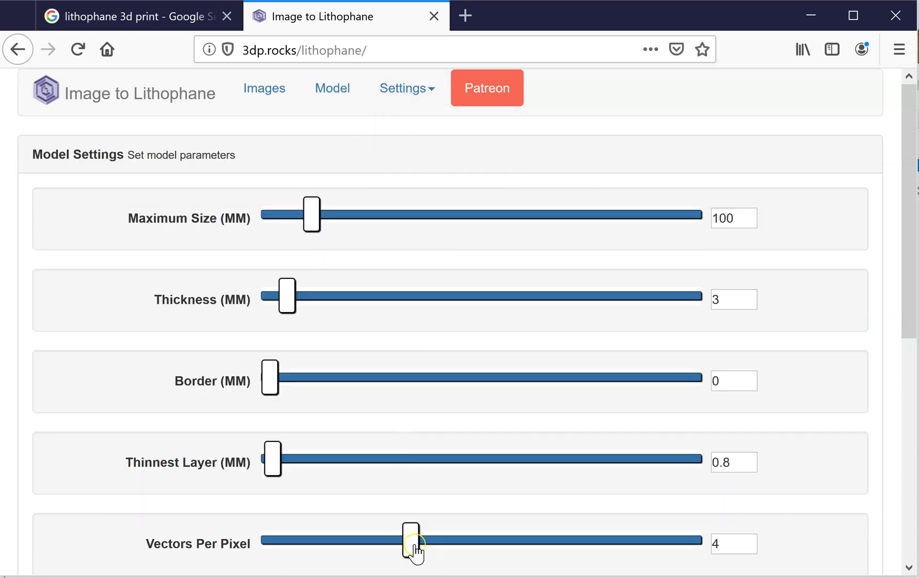
pyautogui.scroll(-5, 566, 494)
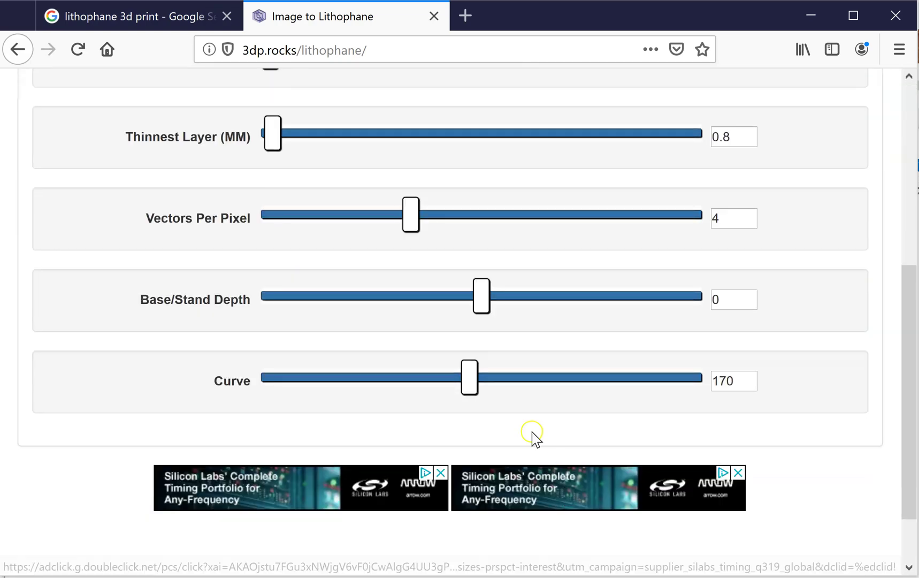
pyautogui.moveTo(470, 381); pyautogui.dragTo(696, 380)
pyautogui.scroll(5, 649, 410)
pyautogui.click(343, 104)
pyautogui.click(73, 537)
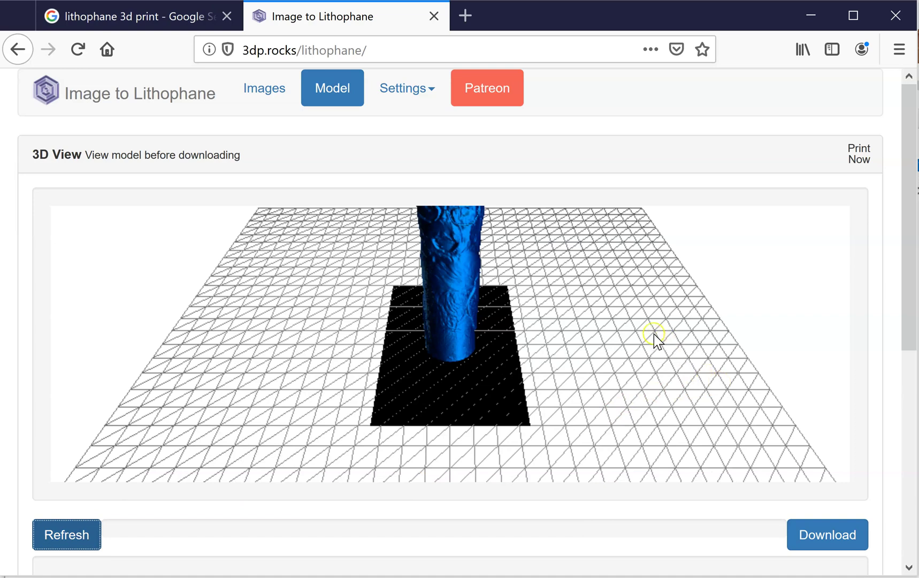
# Zoom in and out on the 3D View to inspect the full 360° cylinder lithophane
pyautogui.scroll(-5, 643, 370)
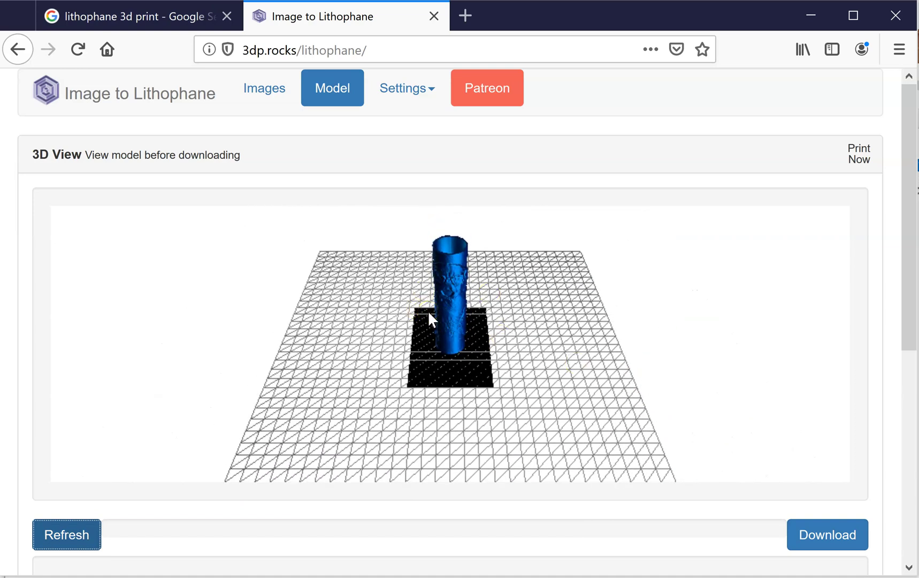
pyautogui.scroll(4, 460, 306)
pyautogui.scroll(3, 469, 302)
pyautogui.scroll(-3, 541, 285)
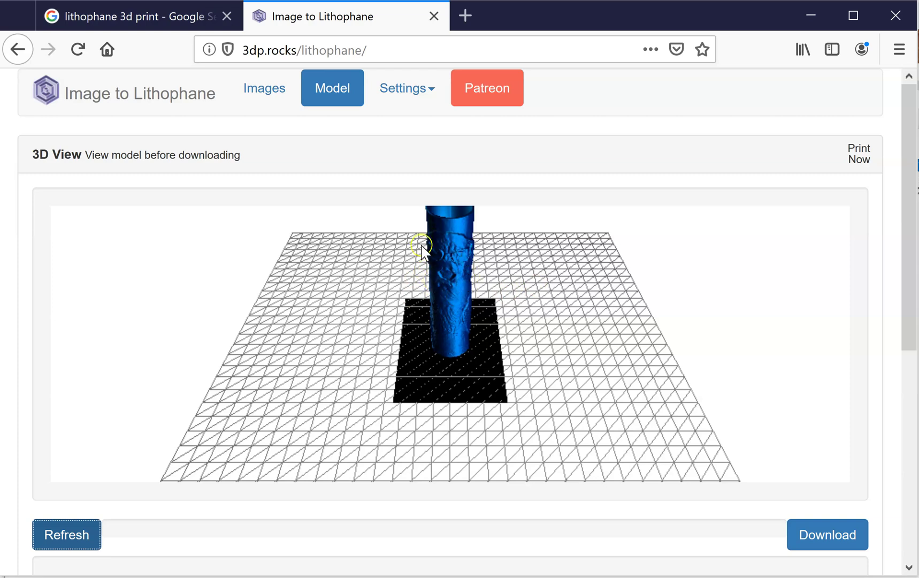
pyautogui.scroll(4, 508, 304)
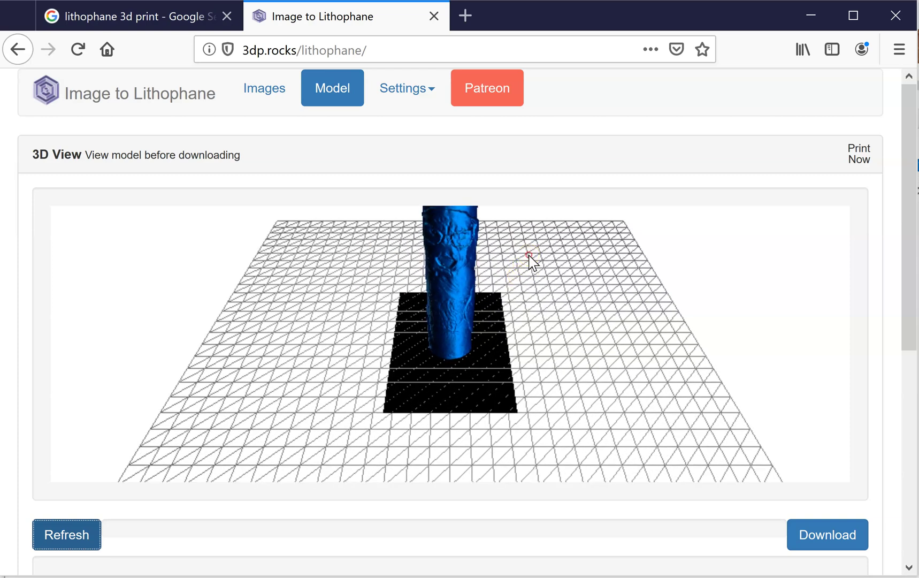
pyautogui.scroll(-4, 530, 262)
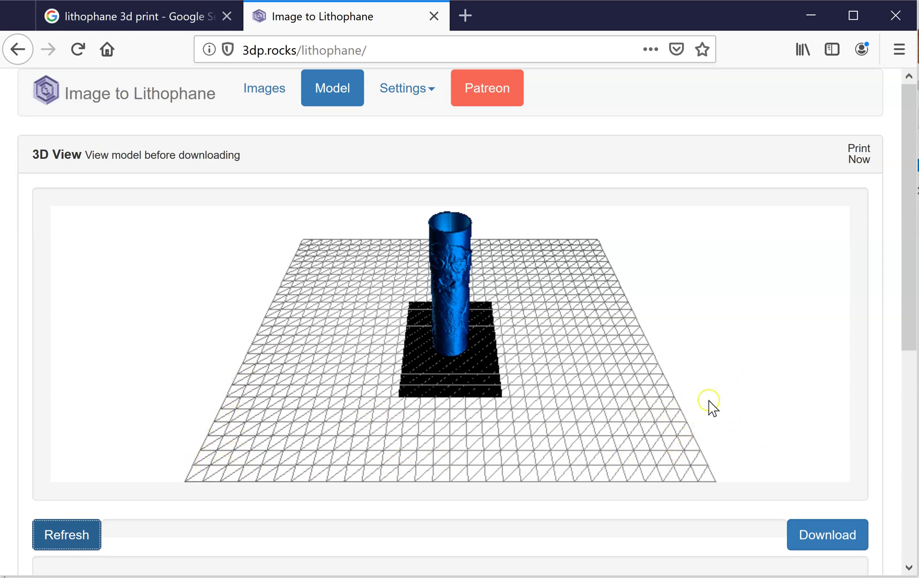
# Lower the Curve in Model Settings from 360 to 30 and return to the 3D View
pyautogui.click(419, 91)
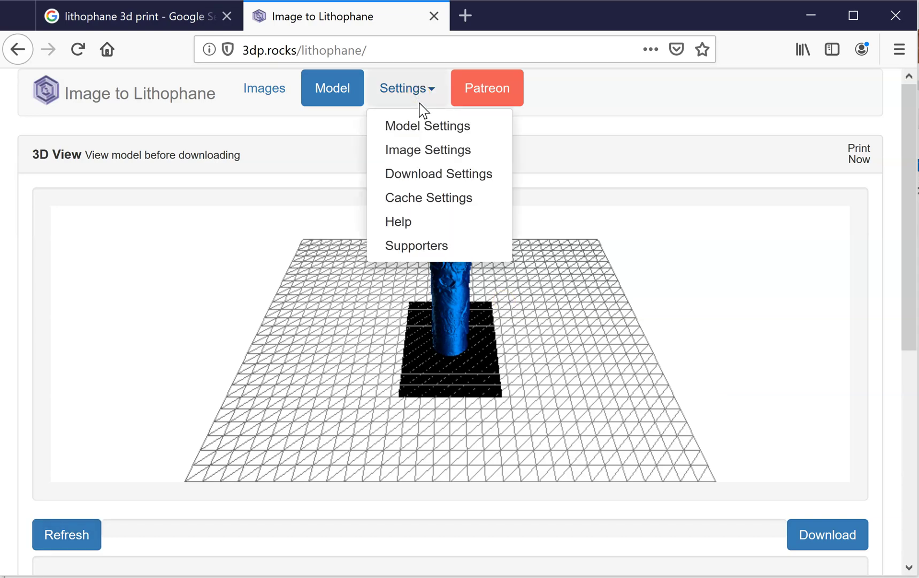
pyautogui.click(420, 125)
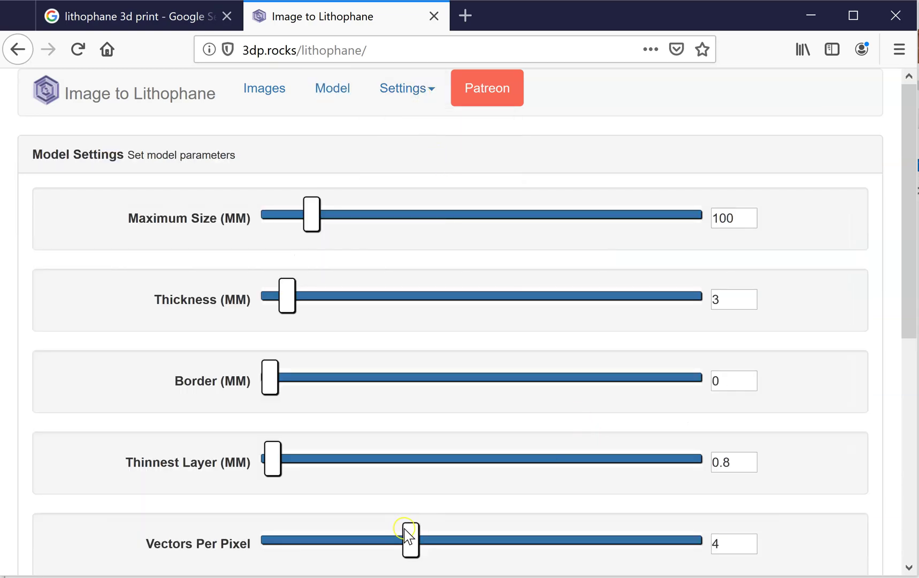
pyautogui.scroll(-5, 526, 432)
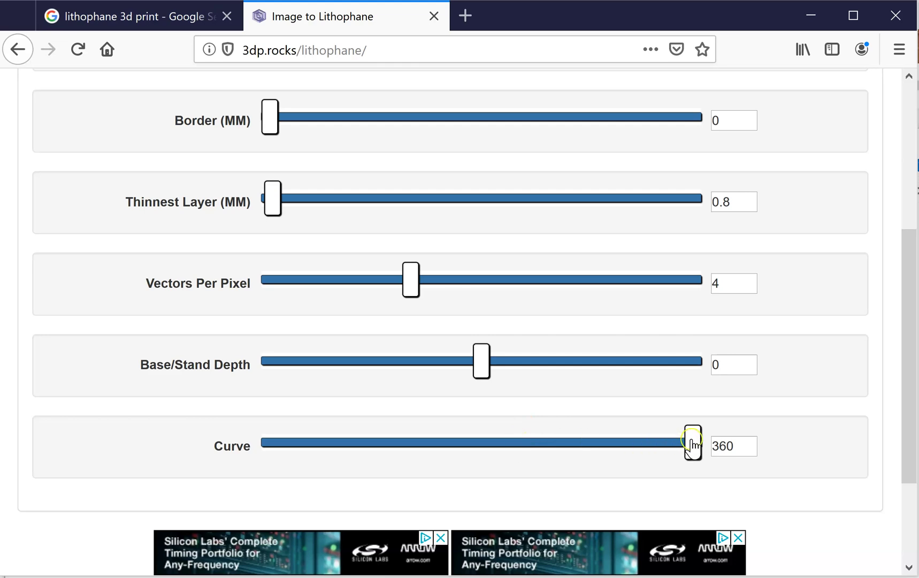
pyautogui.moveTo(693, 444); pyautogui.dragTo(237, 452)
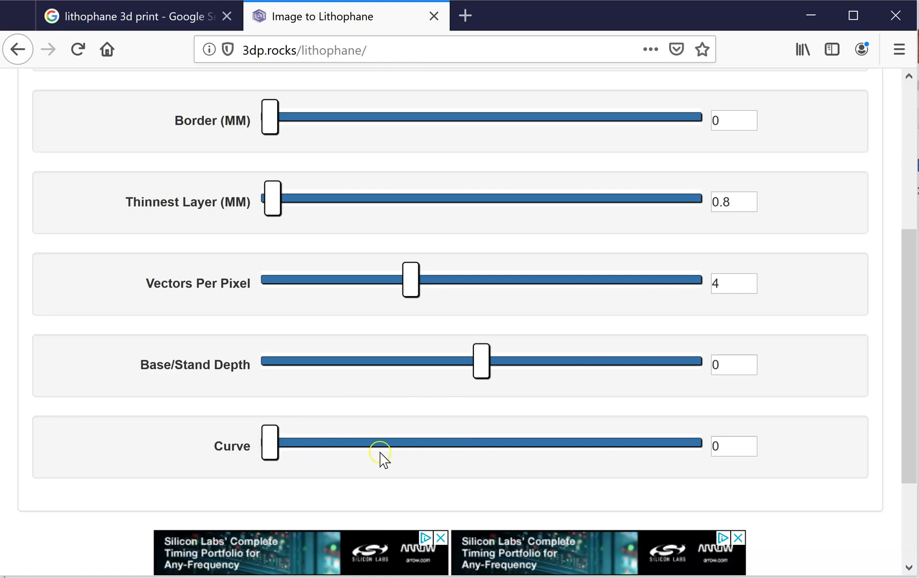
pyautogui.click(501, 452)
pyautogui.press('Left')
pyautogui.press('Left')
pyautogui.press('Left')
pyautogui.press('Right')
pyautogui.press('Right')
pyautogui.press('Right')
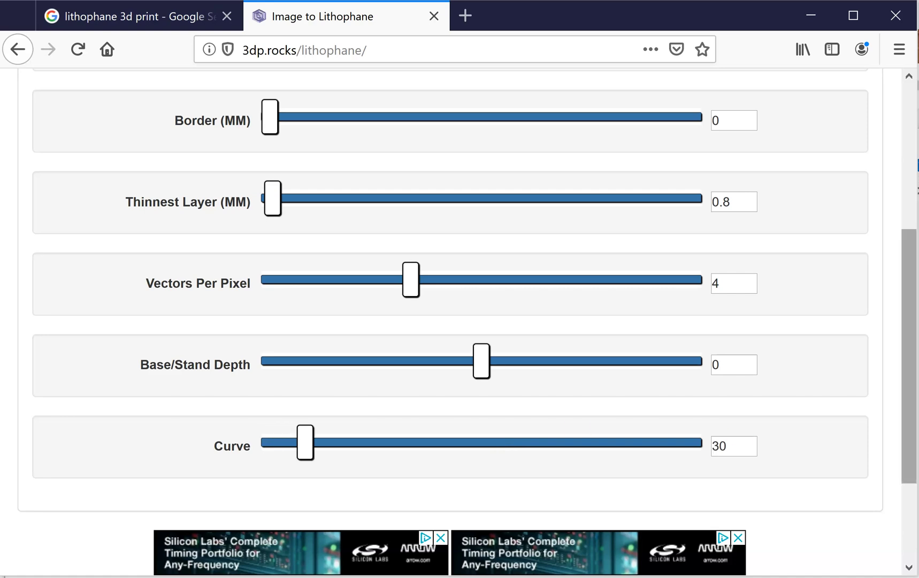
pyautogui.moveTo(915, 318); pyautogui.dragTo(813, 152)
# Rebuild the model into a gently curved 30° panel and orbit the view to inspect it
pyautogui.click(329, 88)
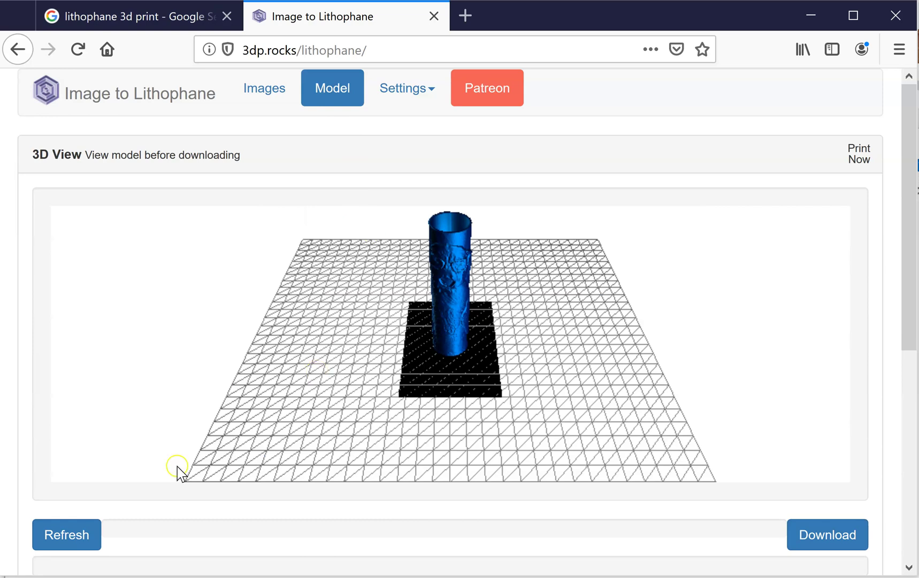
pyautogui.click(81, 538)
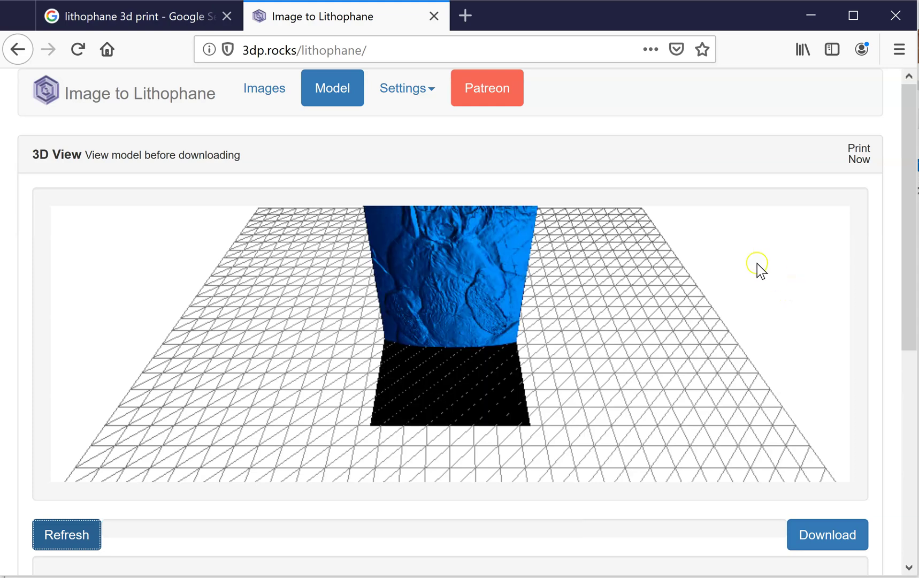
pyautogui.moveTo(759, 273); pyautogui.dragTo(753, 486)
pyautogui.rightClick(786, 305)
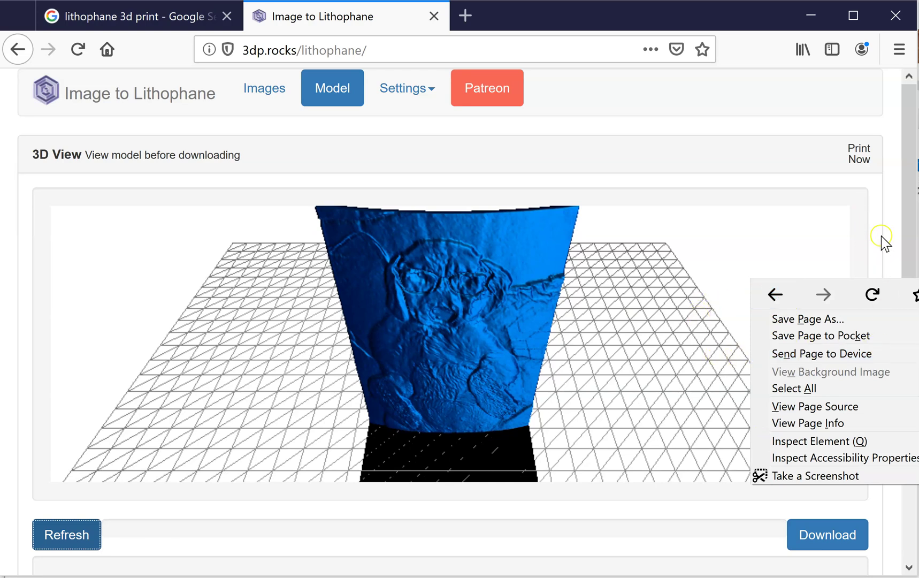
pyautogui.click(878, 256)
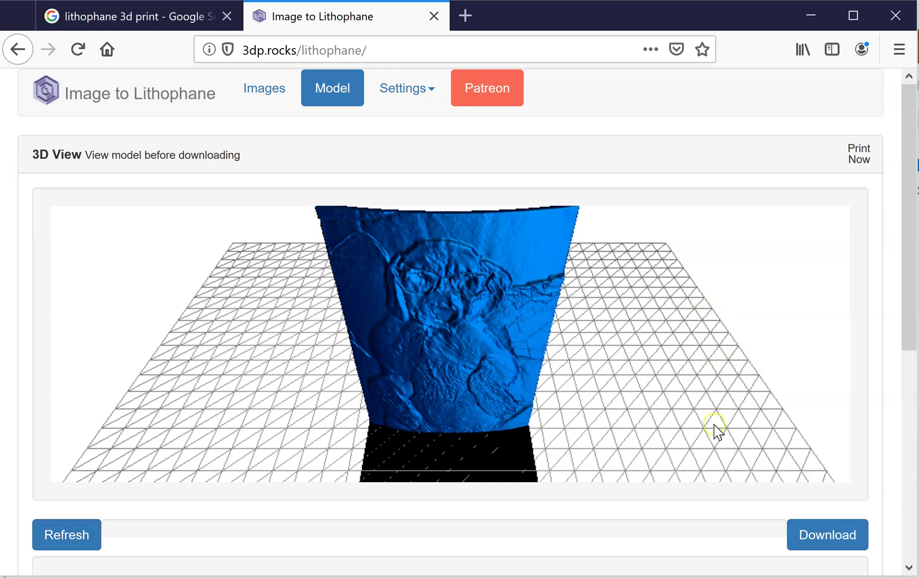
pyautogui.moveTo(715, 420)
pyautogui.mouseDown()
pyautogui.moveTo(572, 445)
pyautogui.moveTo(371, 456)
pyautogui.moveTo(482, 441)
pyautogui.moveTo(753, 436)
pyautogui.moveTo(713, 418)
pyautogui.moveTo(710, 400)
pyautogui.moveTo(725, 410)
pyautogui.mouseUp()
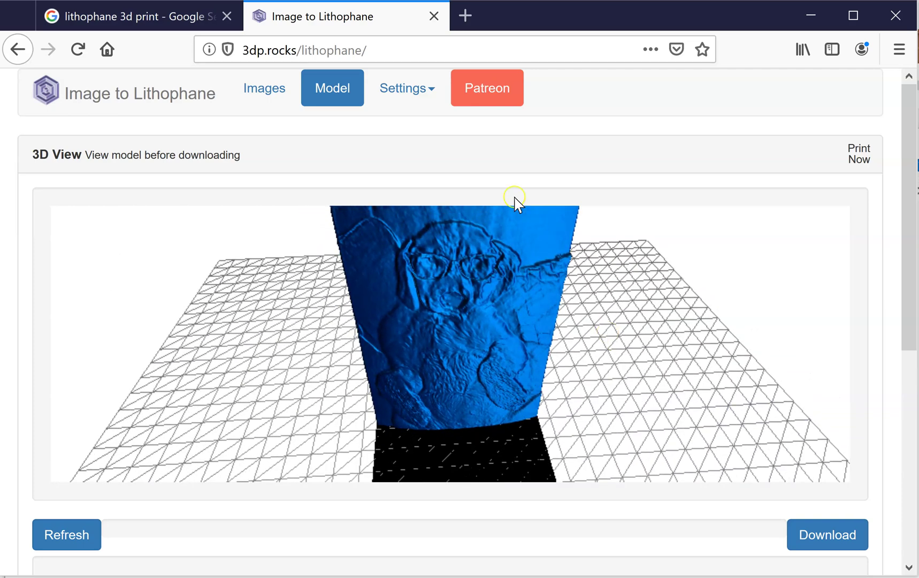
# Switch Image Settings to Positive Image, check the dog photo, and regenerate the curved model
pyautogui.click(403, 91)
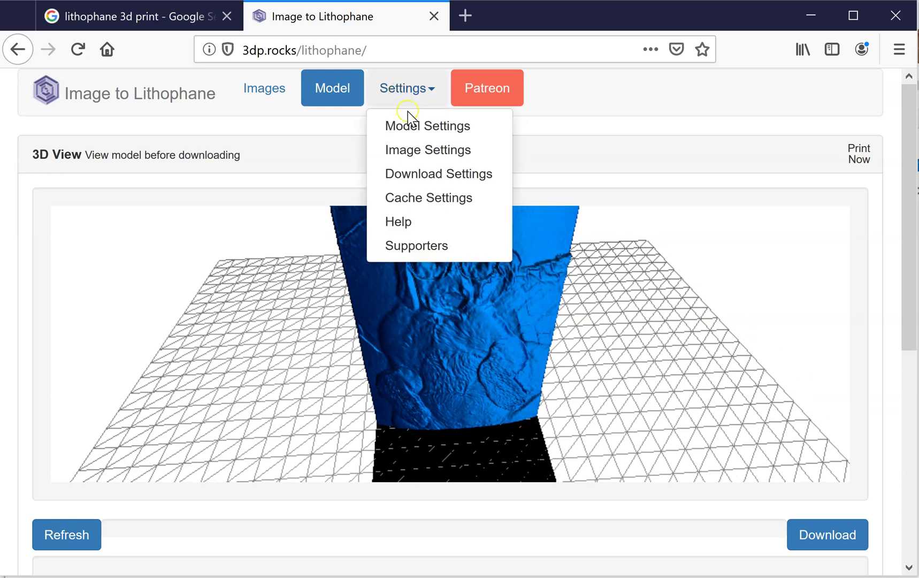
pyautogui.click(412, 153)
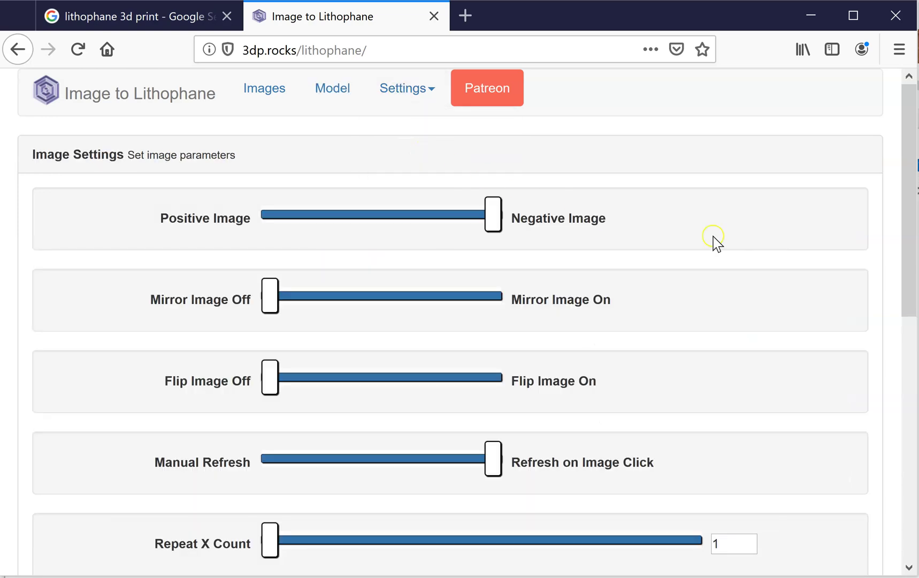
pyautogui.click(230, 224)
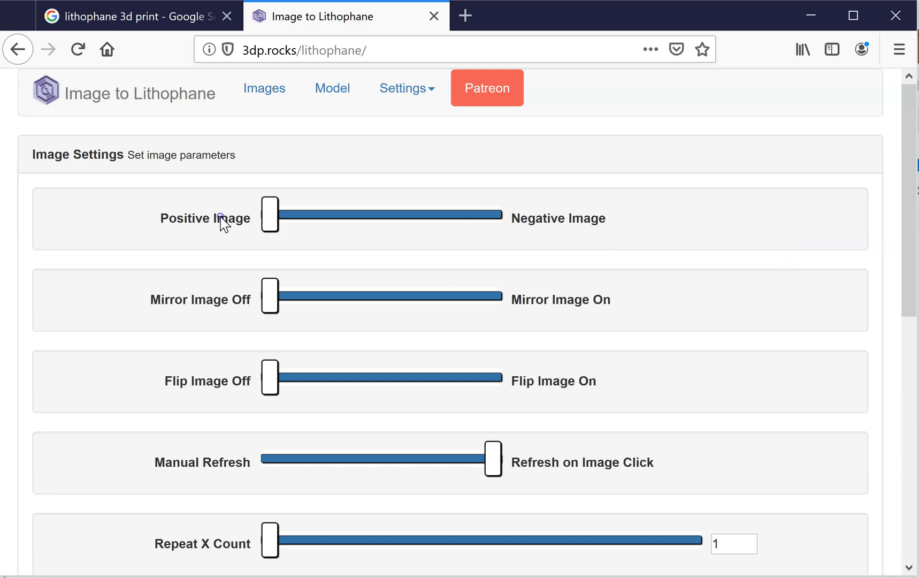
pyautogui.click(333, 90)
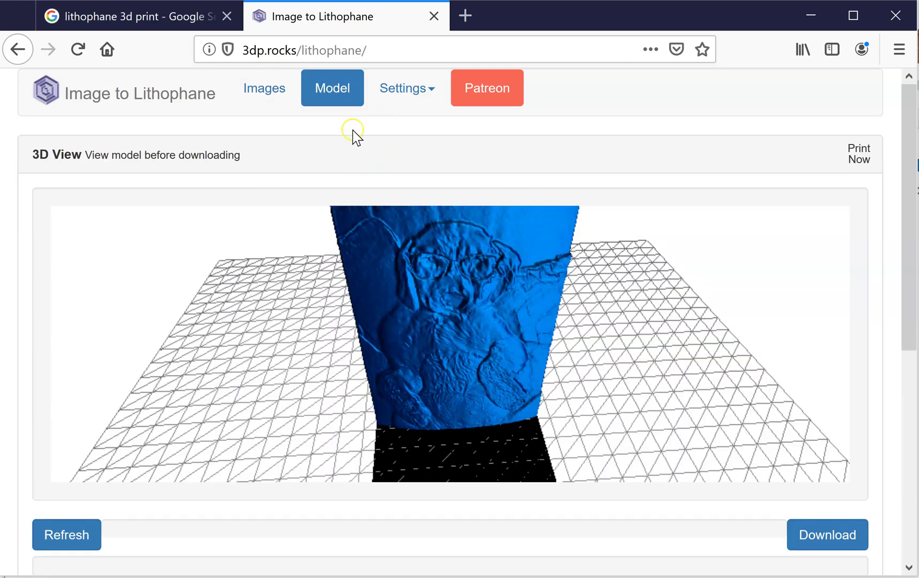
pyautogui.click(262, 85)
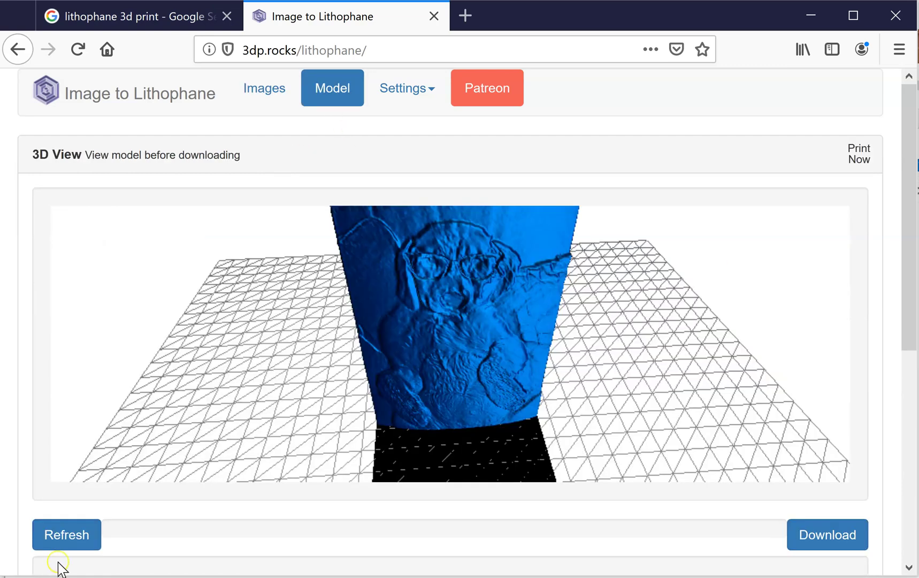
pyautogui.click(65, 536)
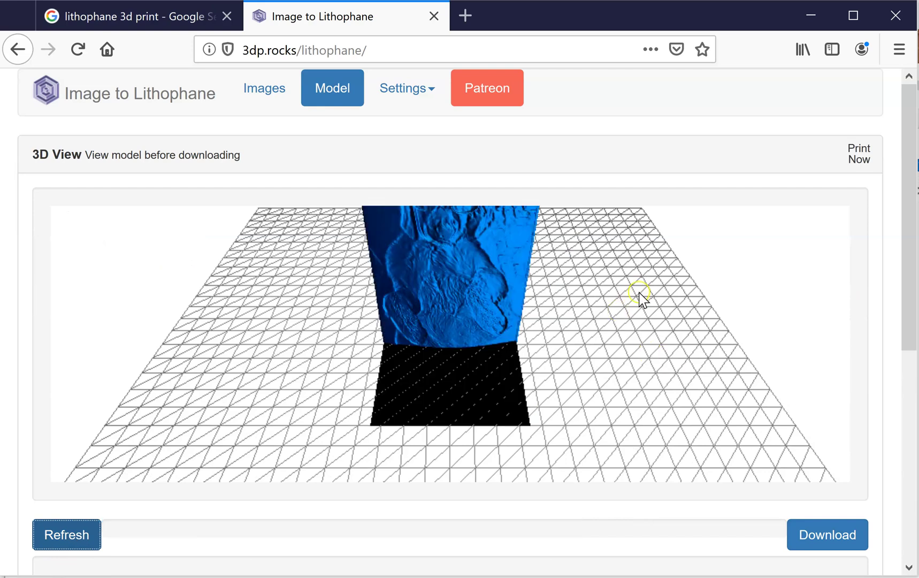
# Orbit and zoom the 3D View to inspect the positive dog relief on the curved panel
pyautogui.moveTo(637, 297); pyautogui.dragTo(578, 267)
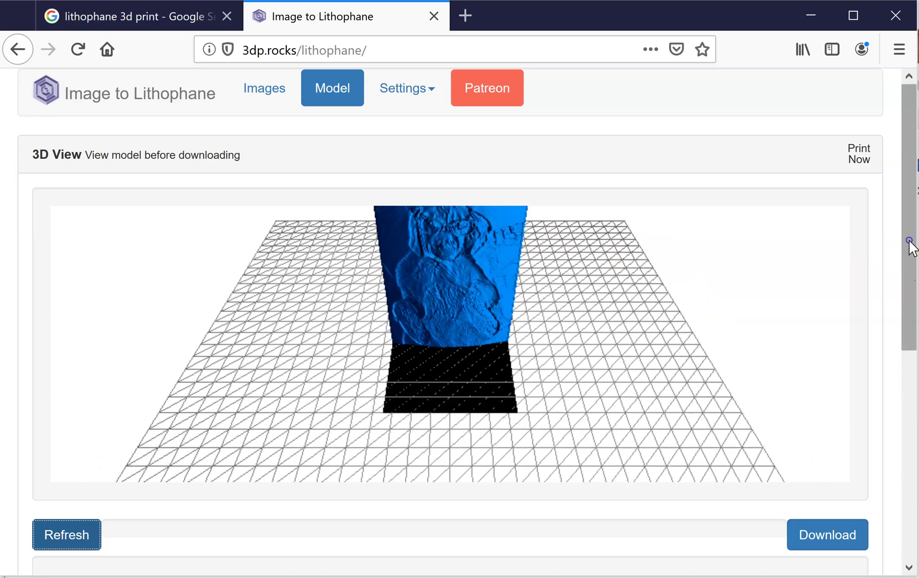
pyautogui.moveTo(599, 268); pyautogui.dragTo(525, 416)
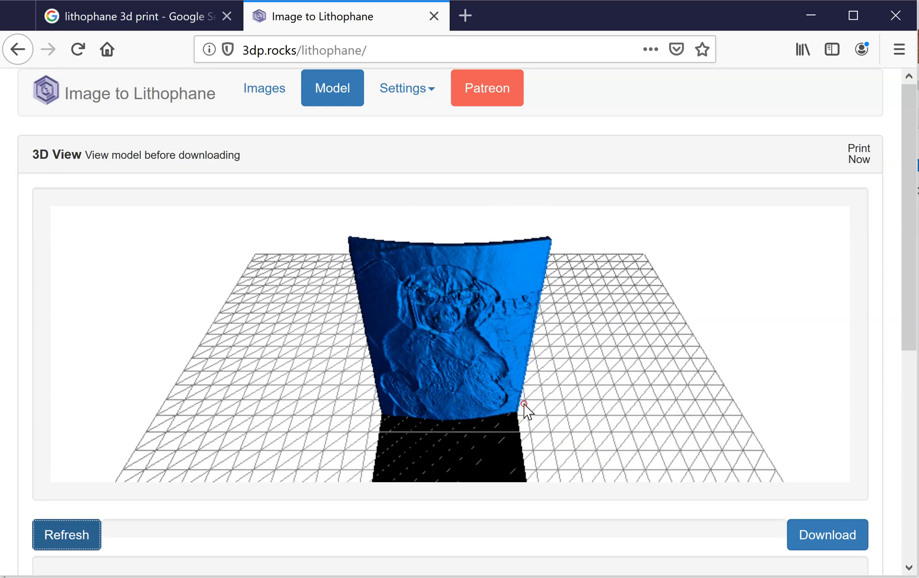
pyautogui.scroll(3, 522, 372)
pyautogui.scroll(2, 520, 363)
pyautogui.scroll(2, 520, 362)
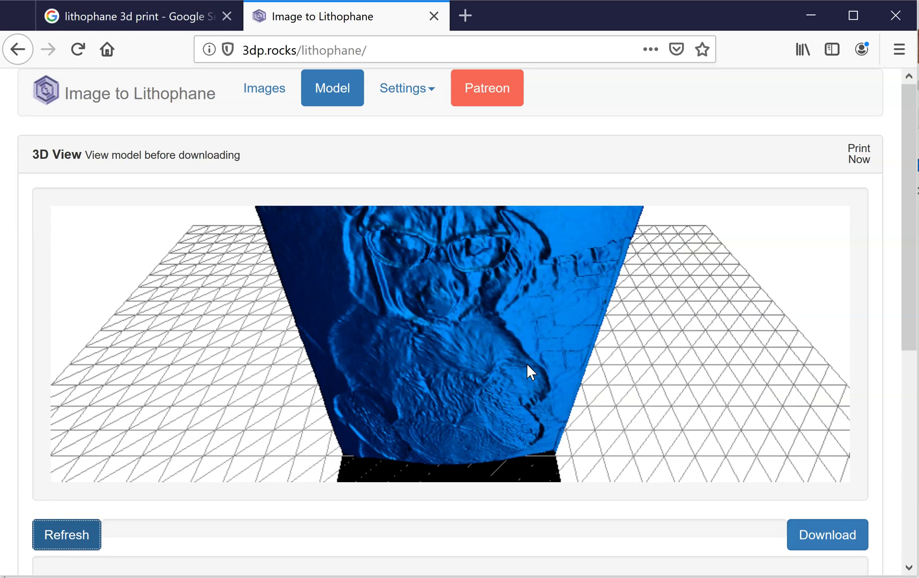
pyautogui.scroll(-3, 527, 365)
pyautogui.scroll(3, 527, 369)
# Turn on Mirror Image in Image Settings and regenerate the curved lithophane model
pyautogui.click(491, 347)
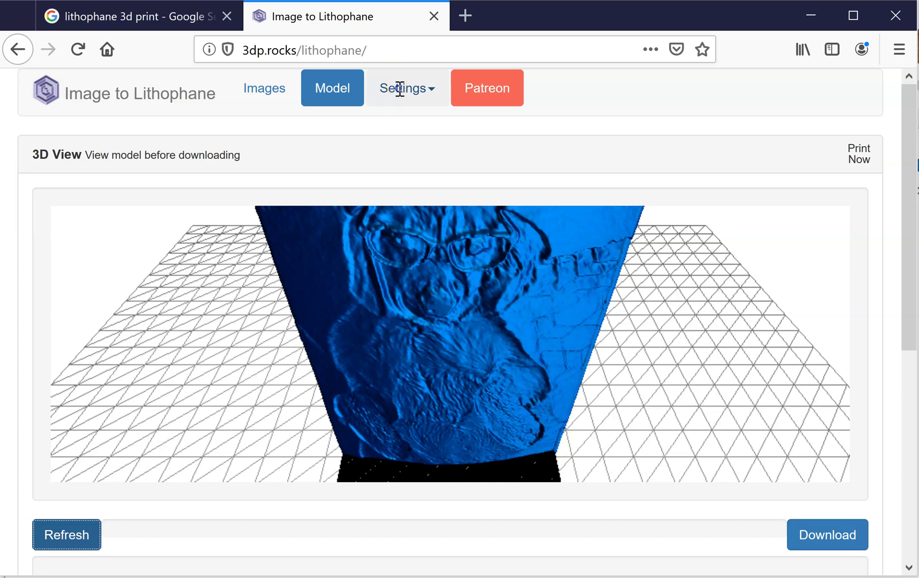
pyautogui.click(400, 89)
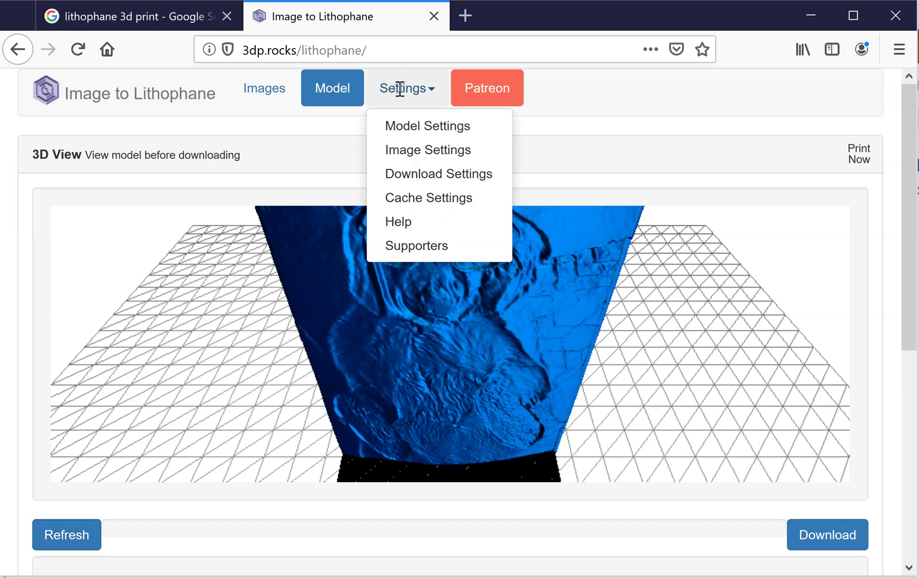
pyautogui.click(435, 153)
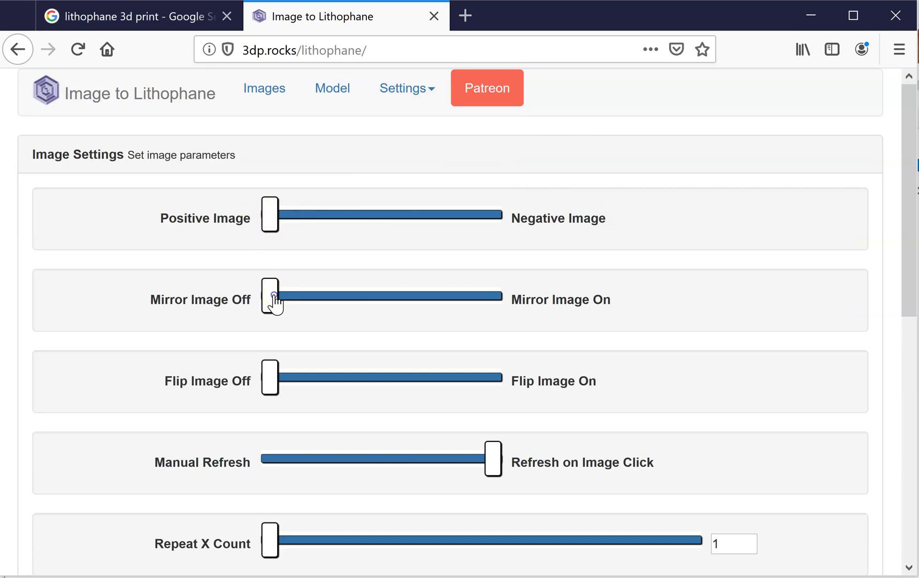
pyautogui.moveTo(272, 306); pyautogui.dragTo(525, 308)
pyautogui.scroll(-2, 768, 356)
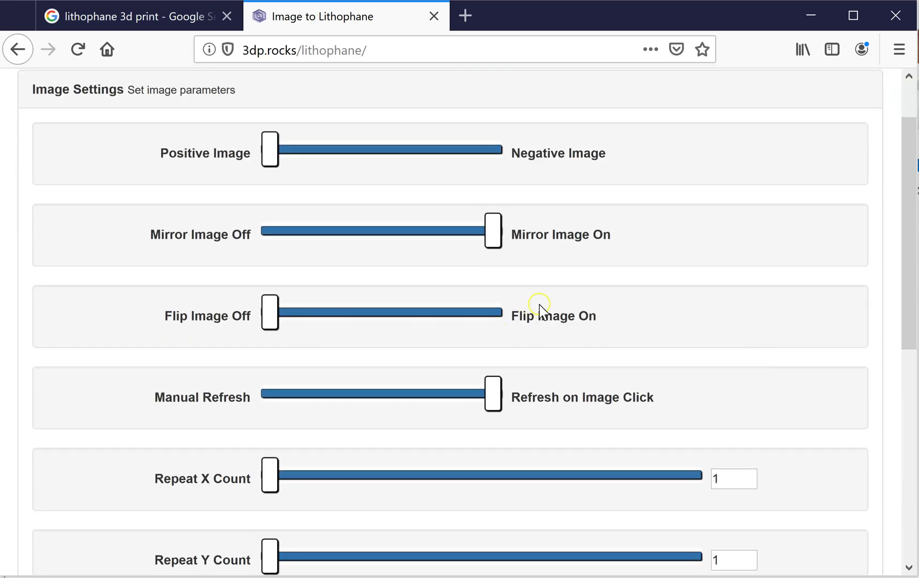
pyautogui.scroll(-4, 717, 311)
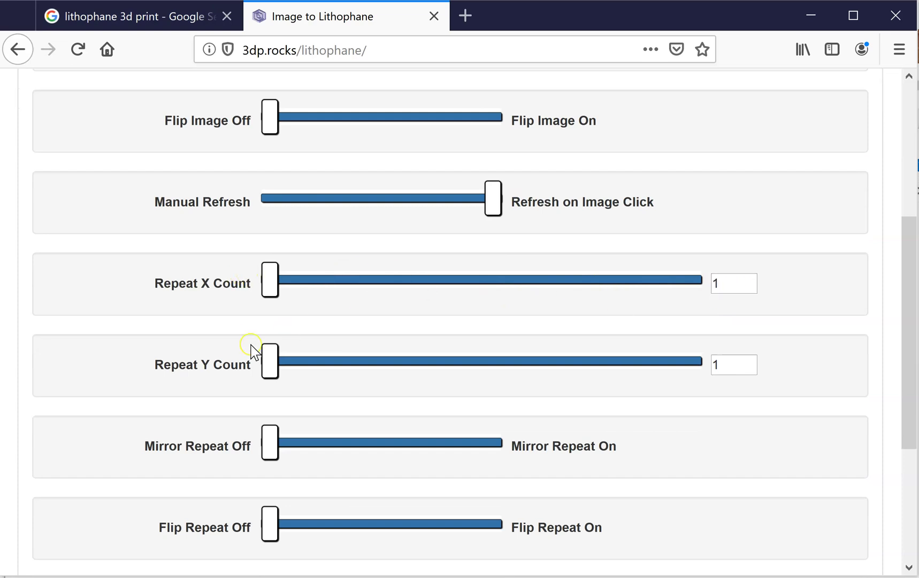
pyautogui.scroll(-3, 748, 450)
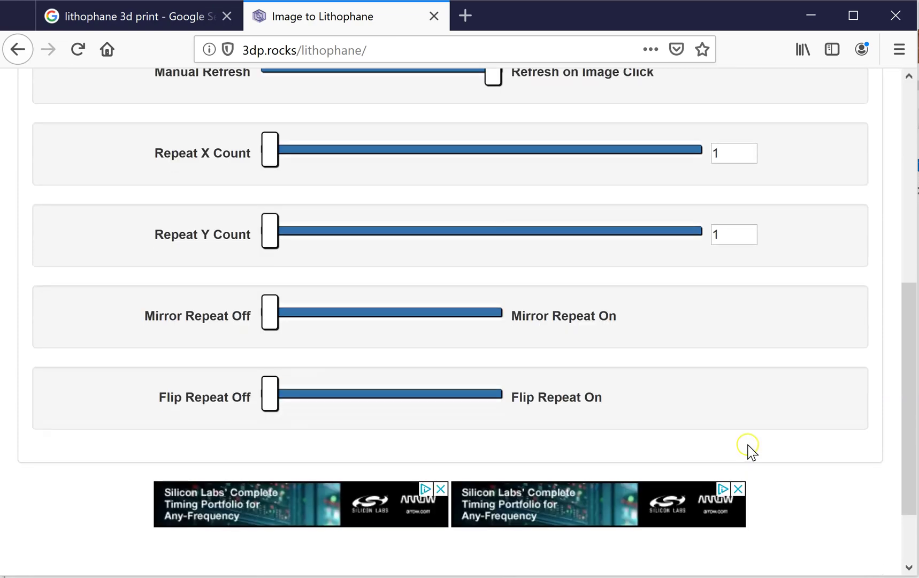
pyautogui.scroll(8, 748, 450)
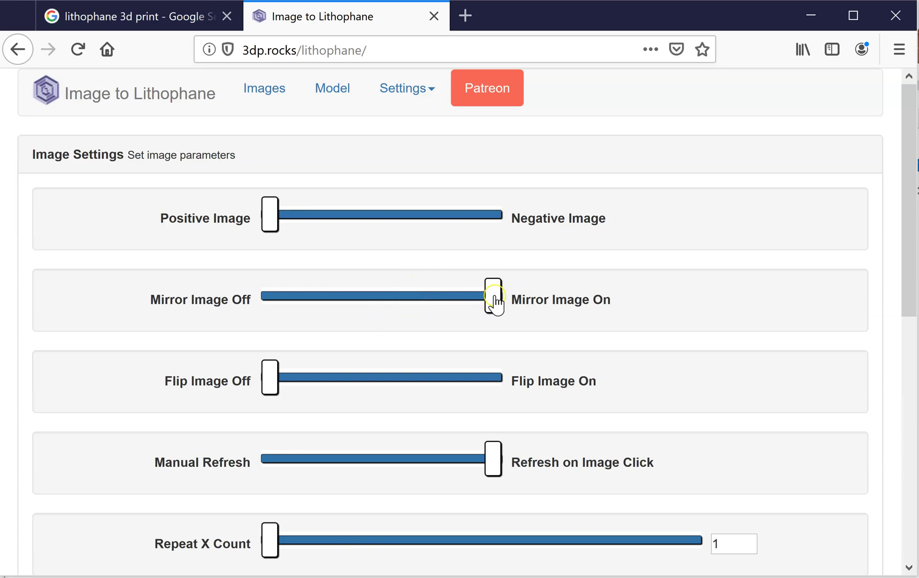
pyautogui.click(339, 99)
pyautogui.click(68, 535)
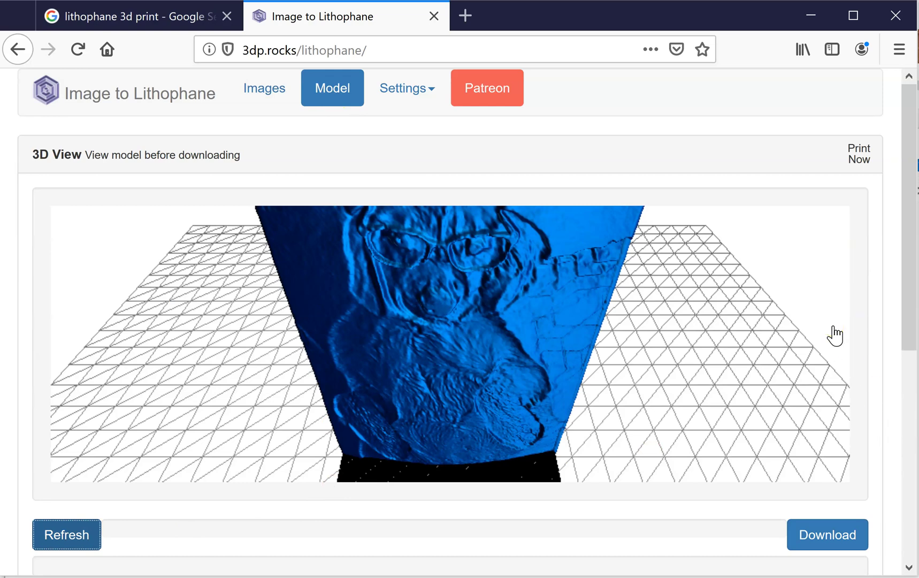
# Orbit and zoom the 3D View to see the mirrored curved lithophane from the front
pyautogui.click(741, 310)
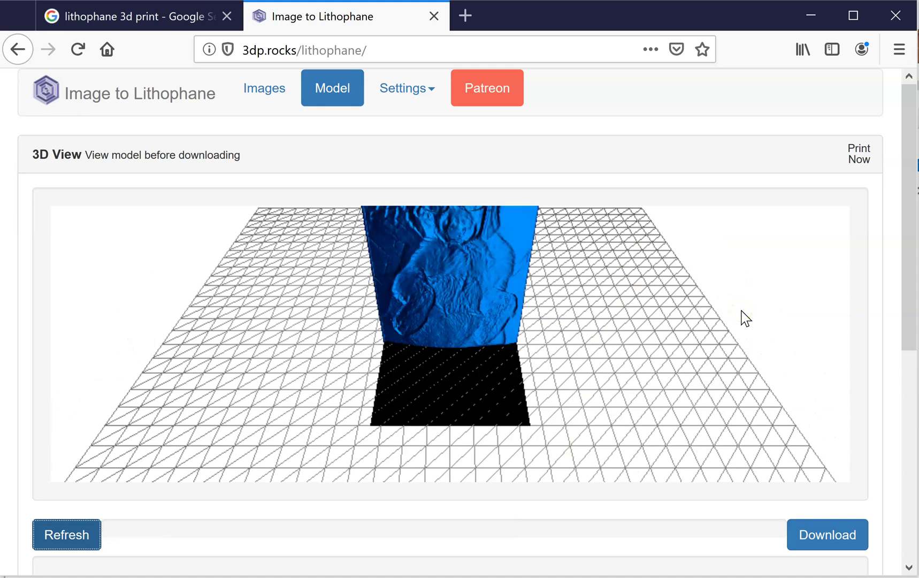
pyautogui.click(752, 294)
pyautogui.moveTo(753, 302); pyautogui.dragTo(767, 336)
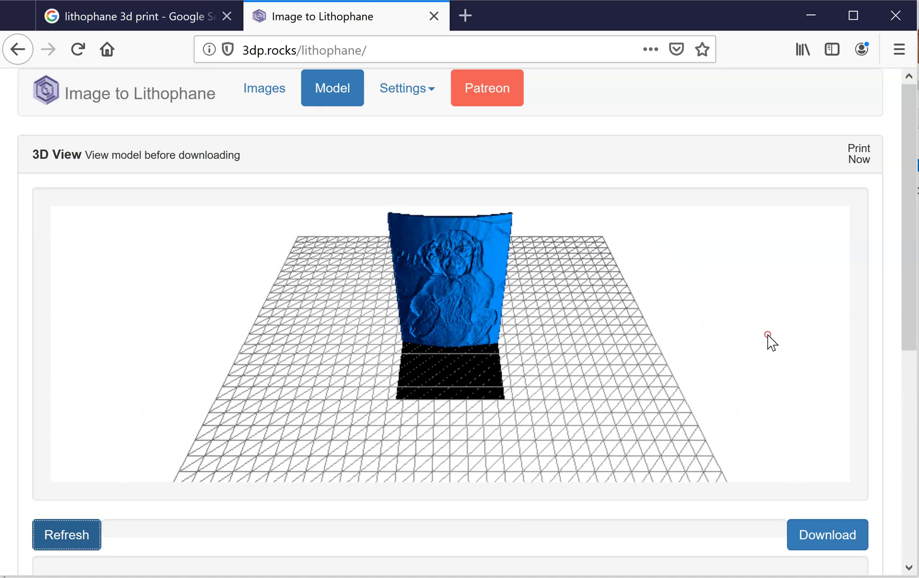
pyautogui.moveTo(546, 237); pyautogui.dragTo(548, 241)
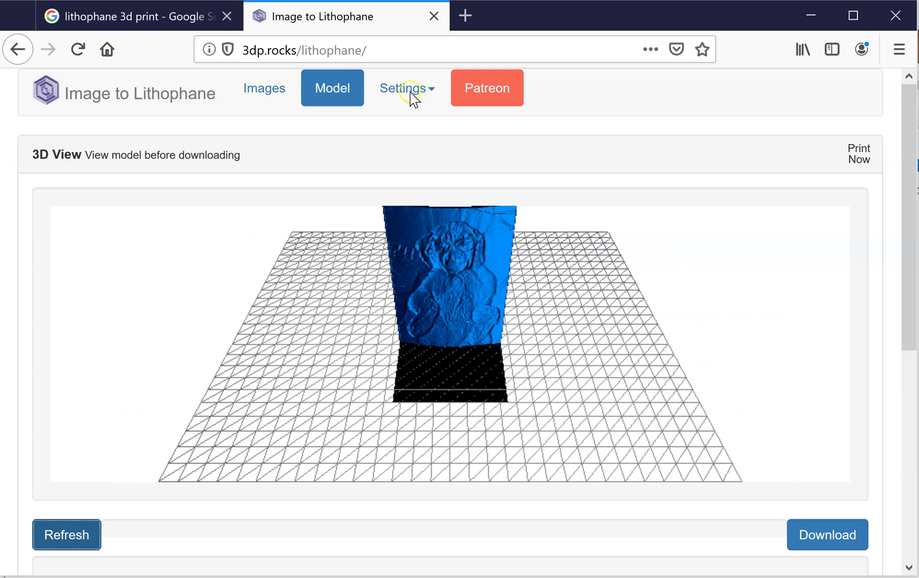
pyautogui.click(453, 91)
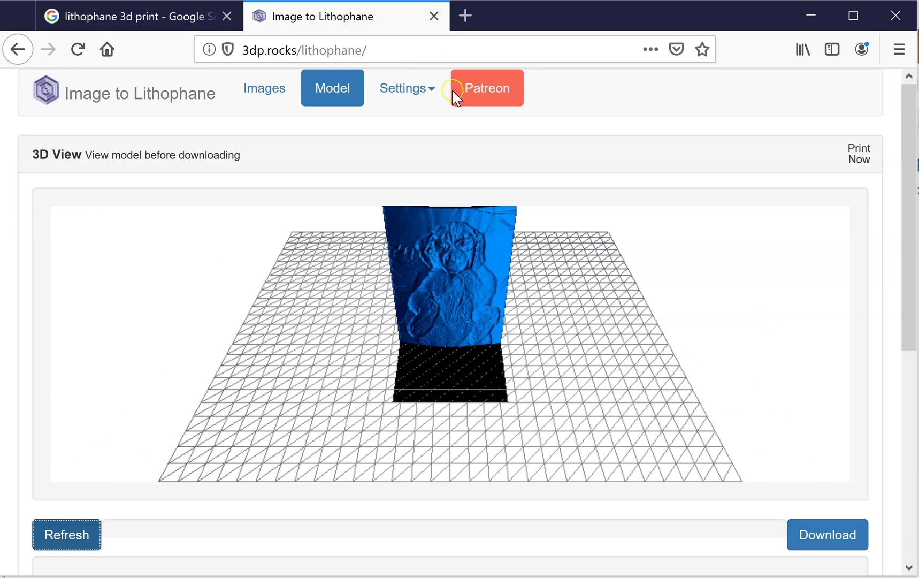
pyautogui.click(408, 88)
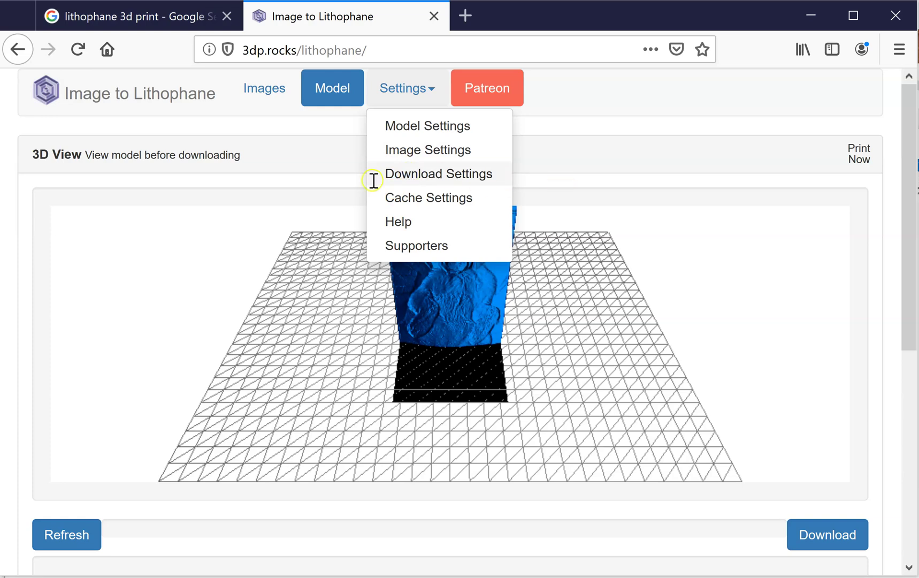
# Confirm Download Settings are Binary STL and Manual, then return to the 3D model view
pyautogui.click(434, 182)
pyautogui.click(421, 183)
pyautogui.press('Return')
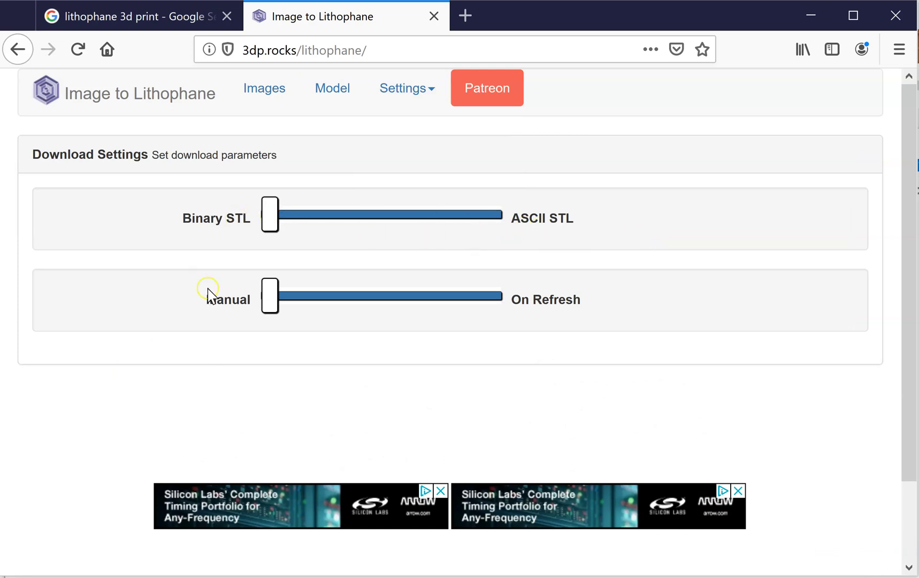
pyautogui.click(406, 101)
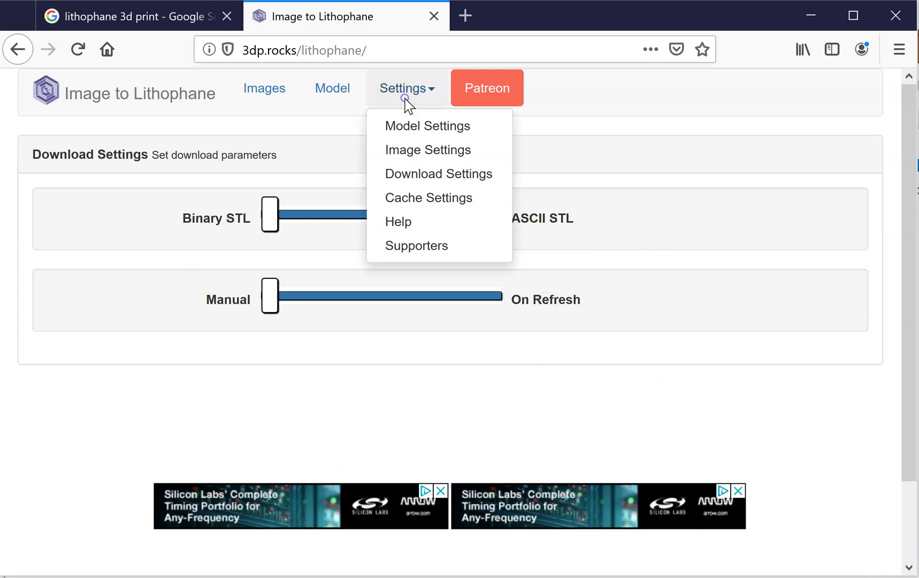
pyautogui.click(335, 96)
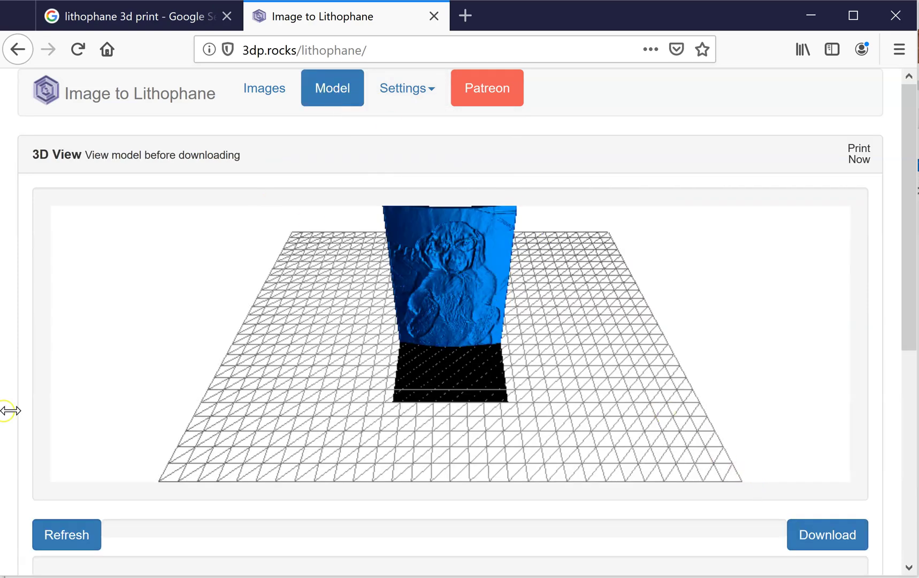
# Download the curved dog lithophane as an STL via Save File, doing it twice
pyautogui.click(820, 539)
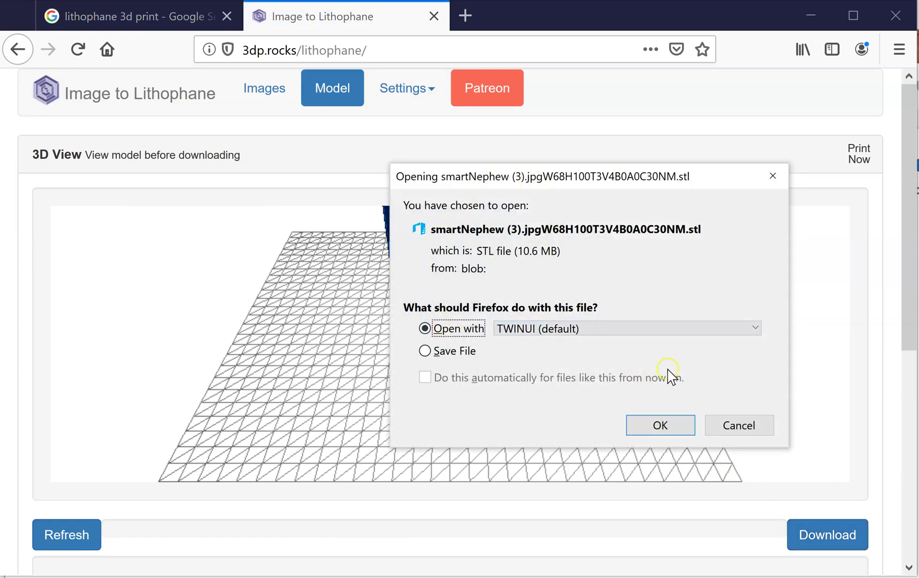
pyautogui.click(455, 351)
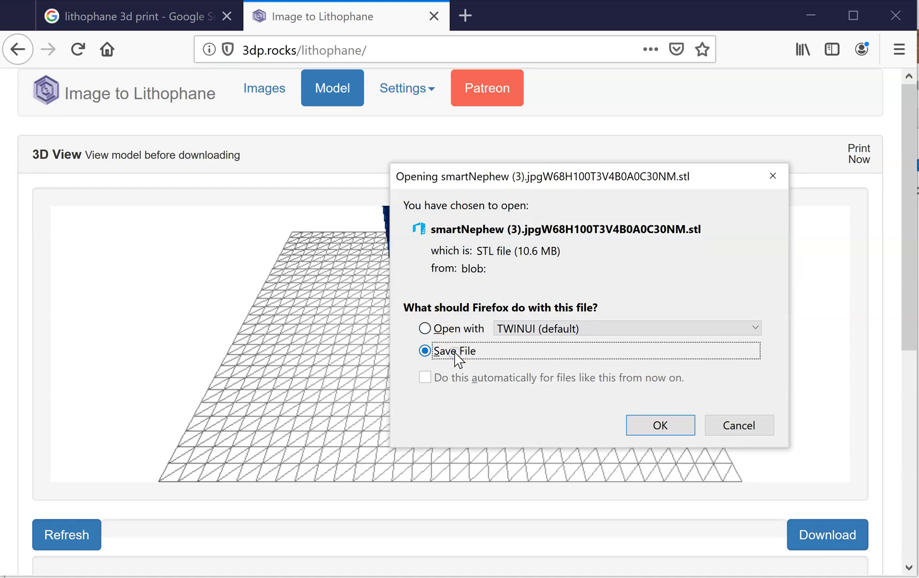
pyautogui.click(663, 426)
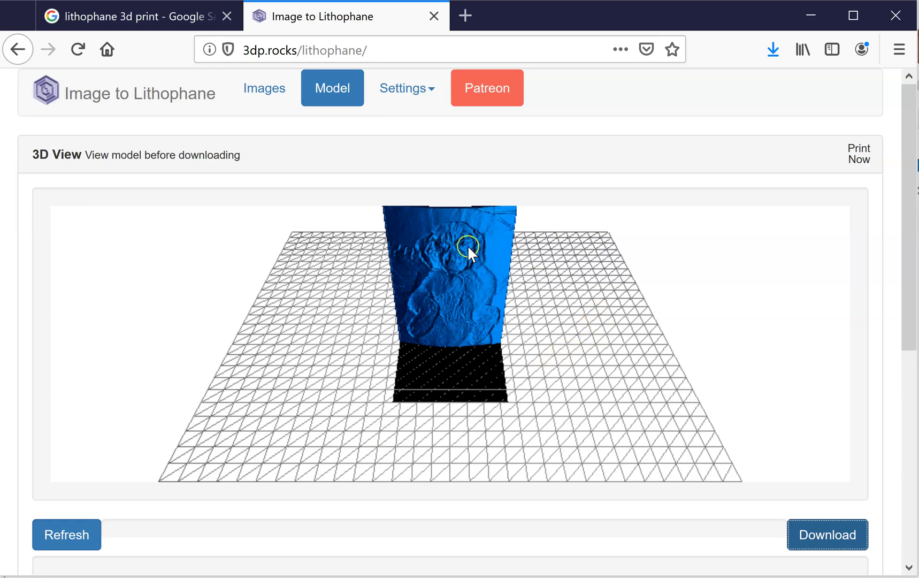
pyautogui.click(829, 535)
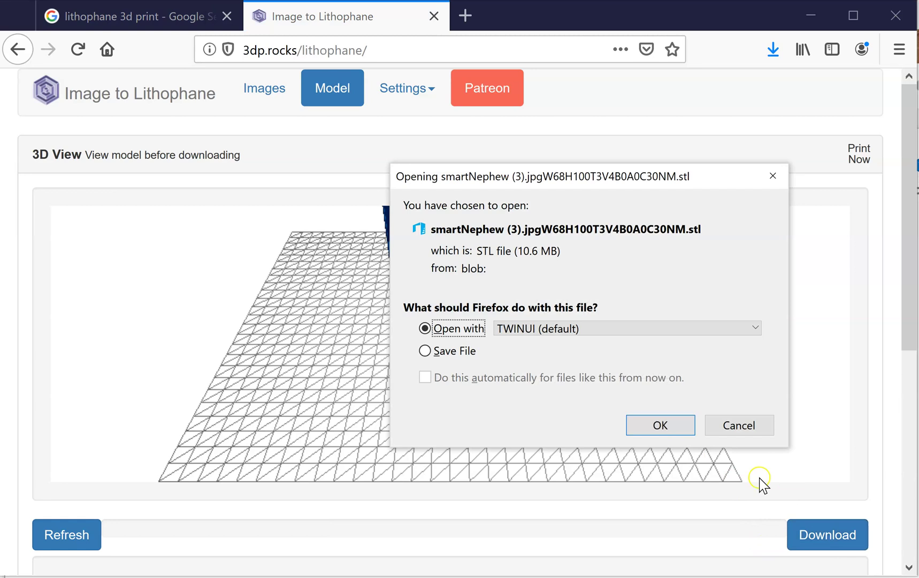
pyautogui.click(456, 352)
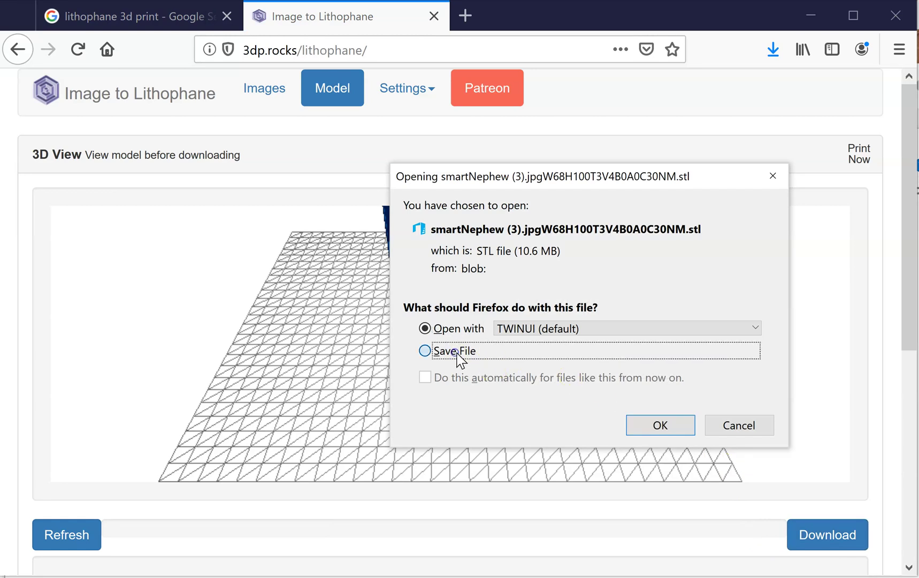
pyautogui.click(660, 425)
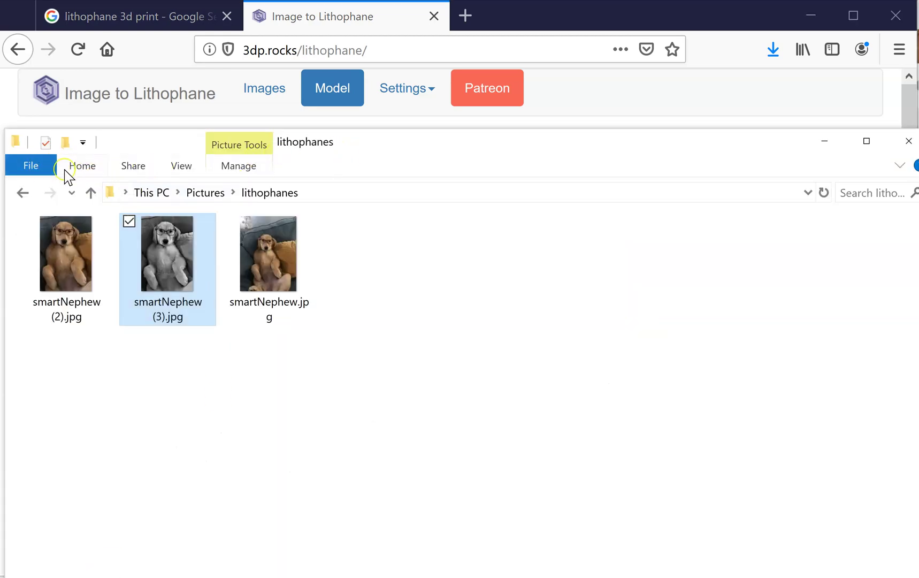
# Browse to This PC > Downloads and sort by Date modified to surface the new lithophane STLs
pyautogui.click(92, 194)
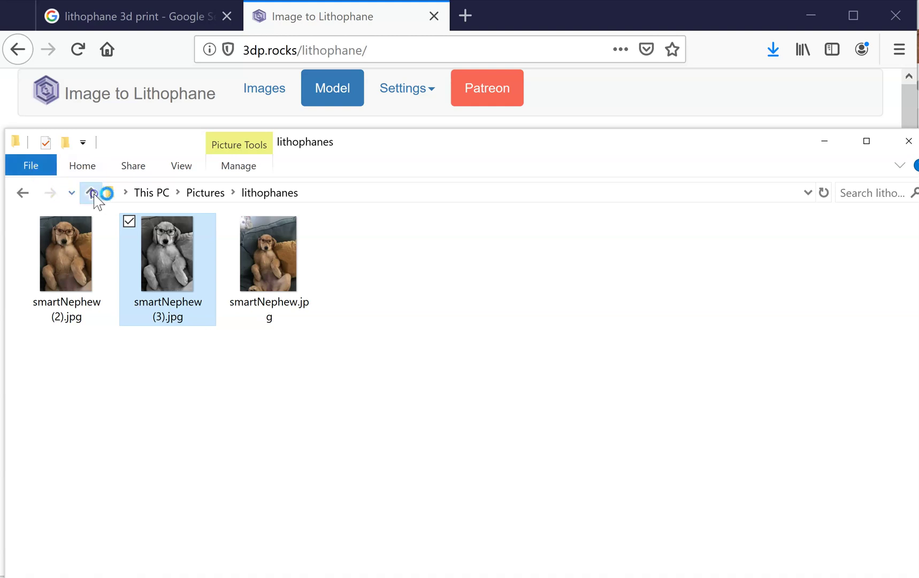
pyautogui.click(152, 193)
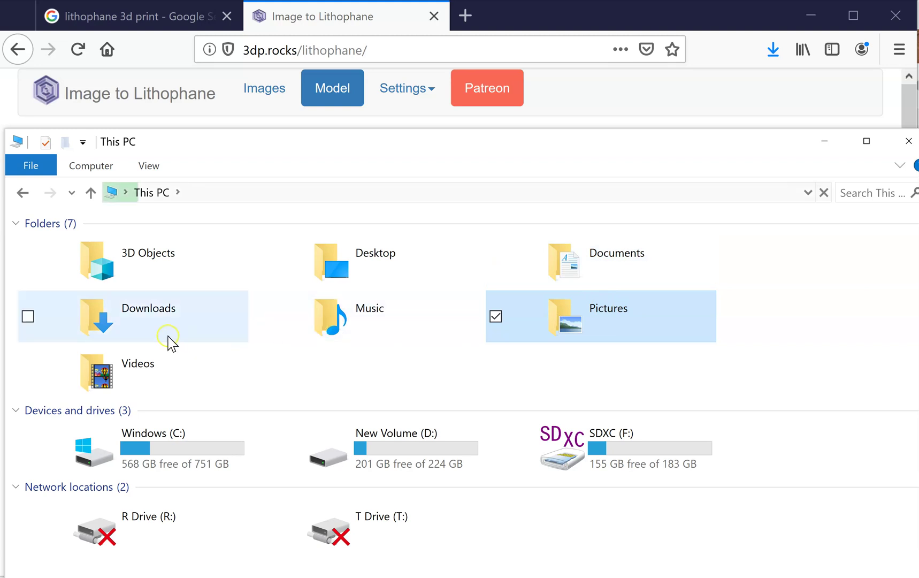
pyautogui.doubleClick(154, 320)
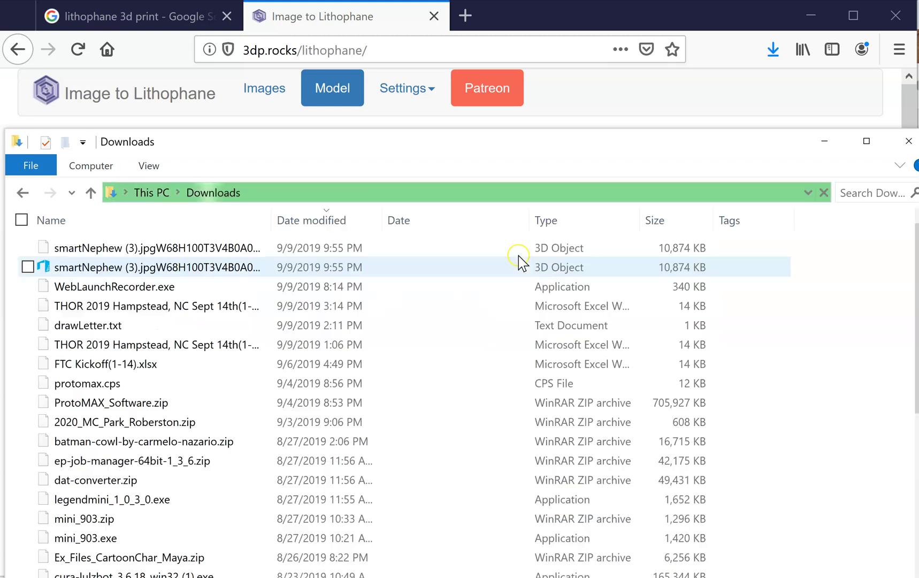
pyautogui.click(307, 226)
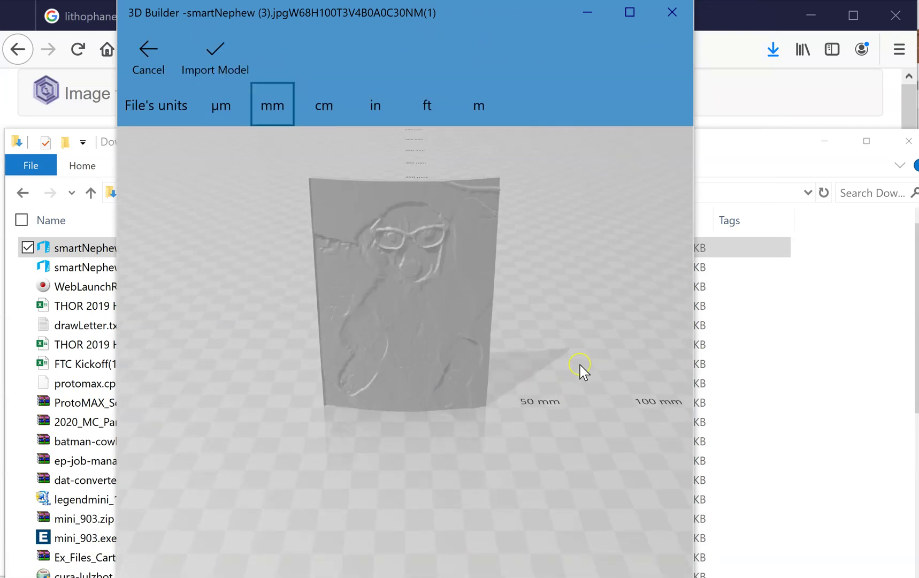
# Orbit the curved dog lithophane in 3D Builder to inspect its curve edge-on
pyautogui.moveTo(546, 378); pyautogui.dragTo(519, 428)
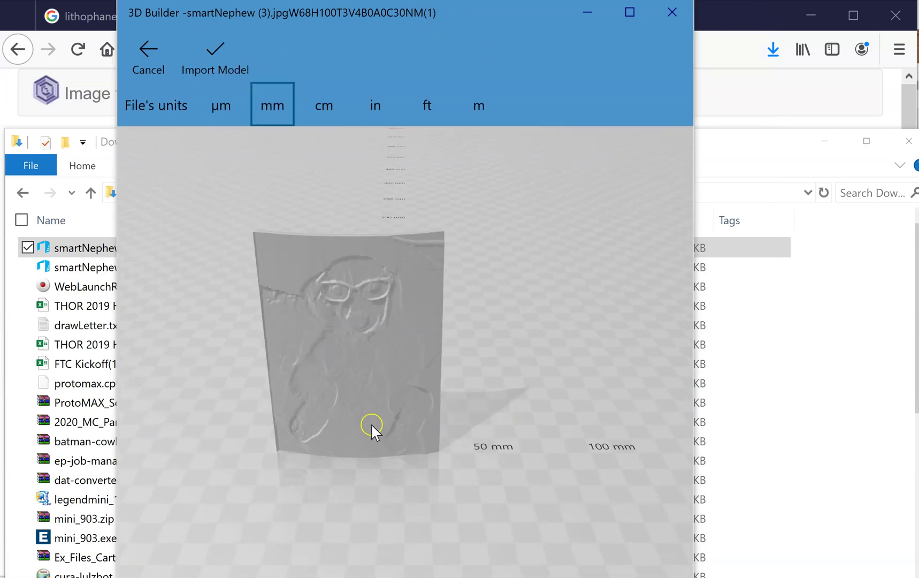
pyautogui.moveTo(262, 396); pyautogui.dragTo(388, 312)
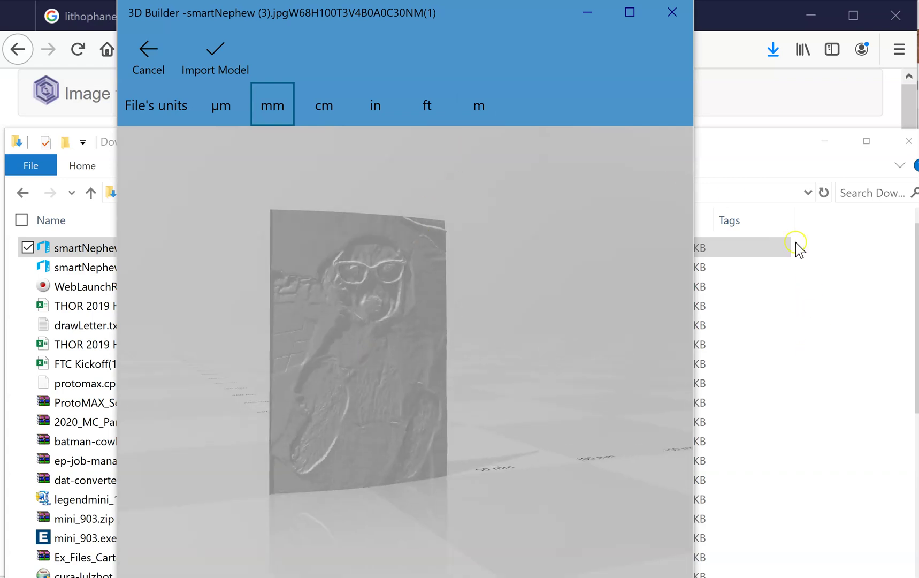
# Bring the Firefox 3dp.rocks page with the lithophane 3D View back to the front
pyautogui.click(722, 22)
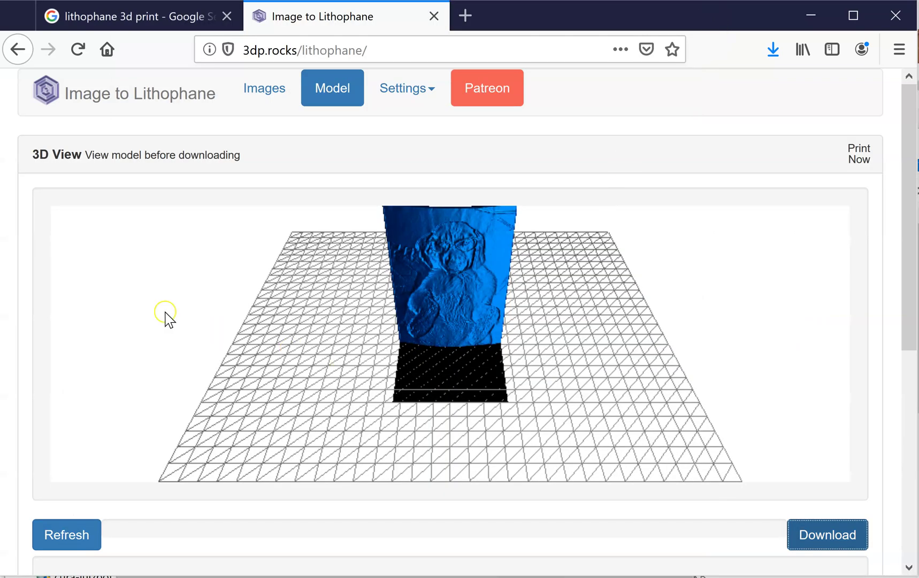